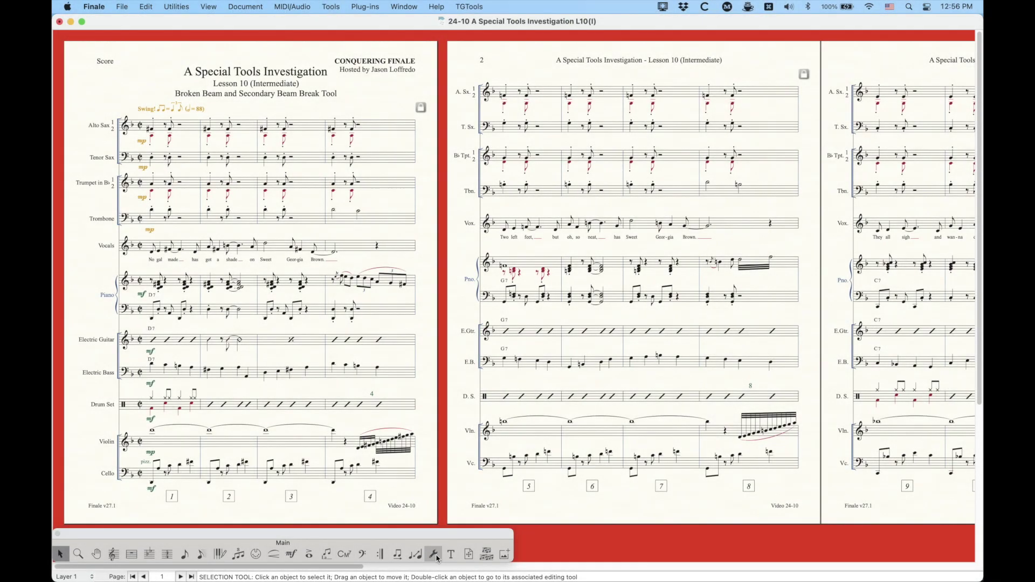
- Scroll right and zoom in twice on the piano staves of page 5
{"action": "left_click_drag", "start_coordinate": [330, 567], "coordinate": [762, 571]}
{"action": "key", "text": "super+equal"}
{"action": "key", "text": "super+equal"}
{"action": "key", "text": "super+equal"}
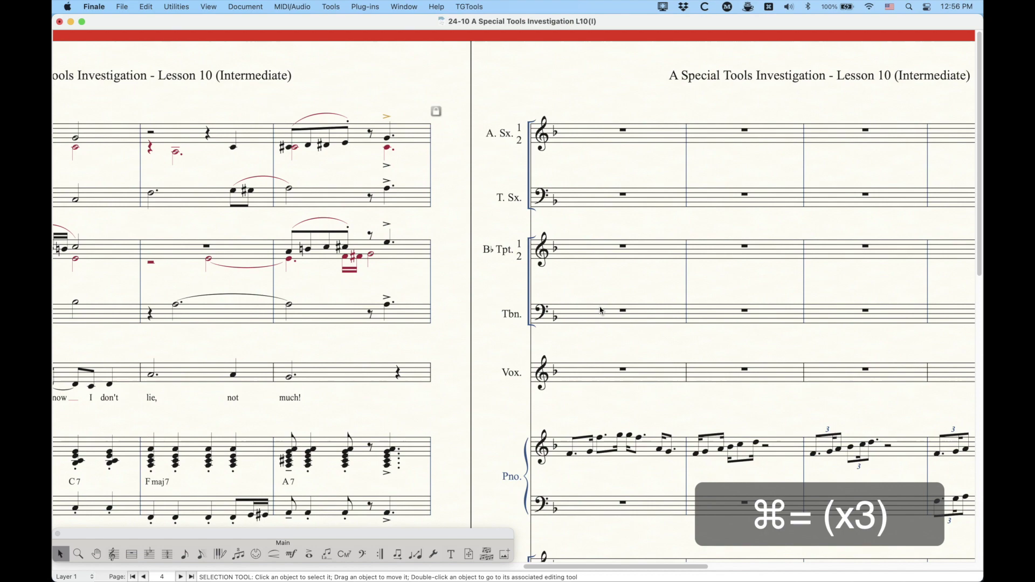
{"action": "key", "text": "super+equal"}
{"action": "key", "text": "super+equal"}
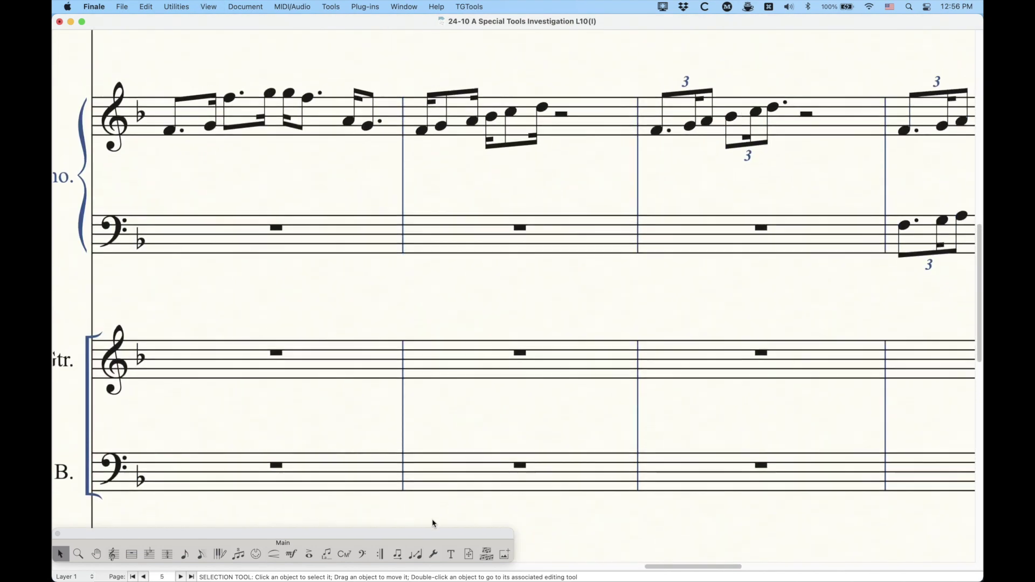
- Choose the Broken Beam tool in Special Tools and click the piano's first measure on page 5
{"action": "left_click", "coordinate": [434, 554]}
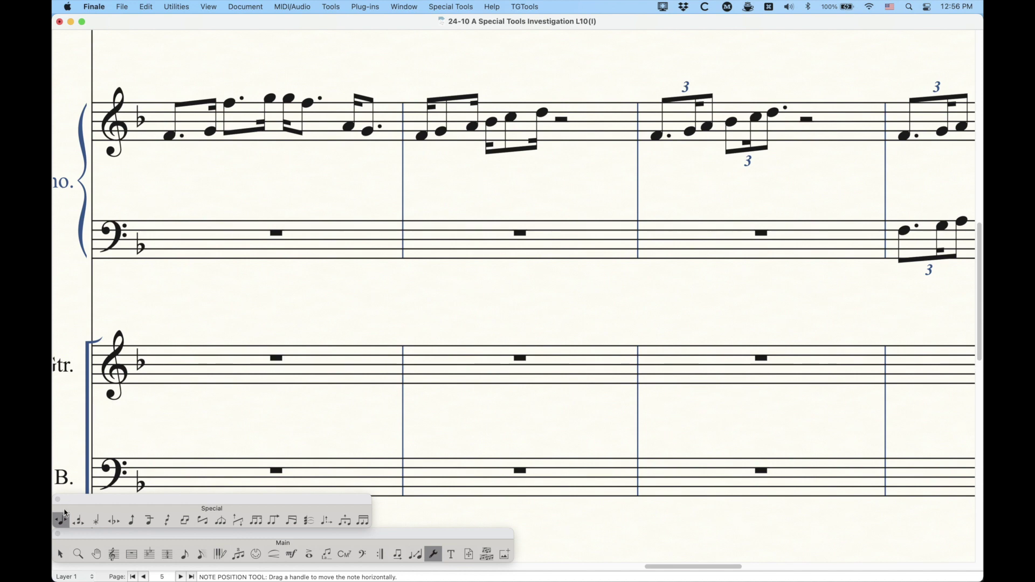
{"action": "left_click", "coordinate": [154, 522]}
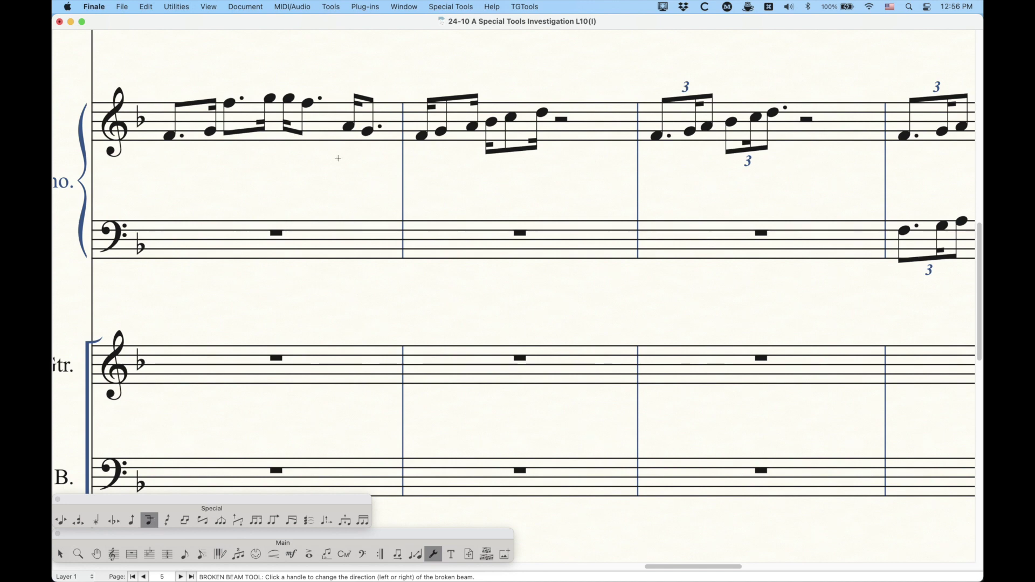
{"action": "scroll", "coordinate": [306, 209], "scroll_direction": "up", "scroll_amount": 1}
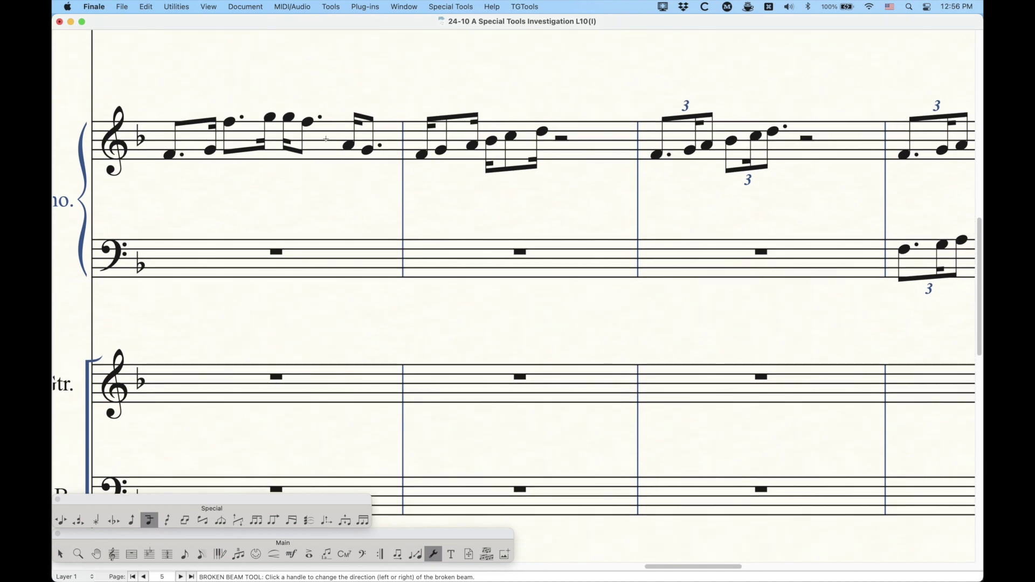
{"action": "left_click", "coordinate": [326, 140]}
{"action": "key", "text": "Page_Up"}
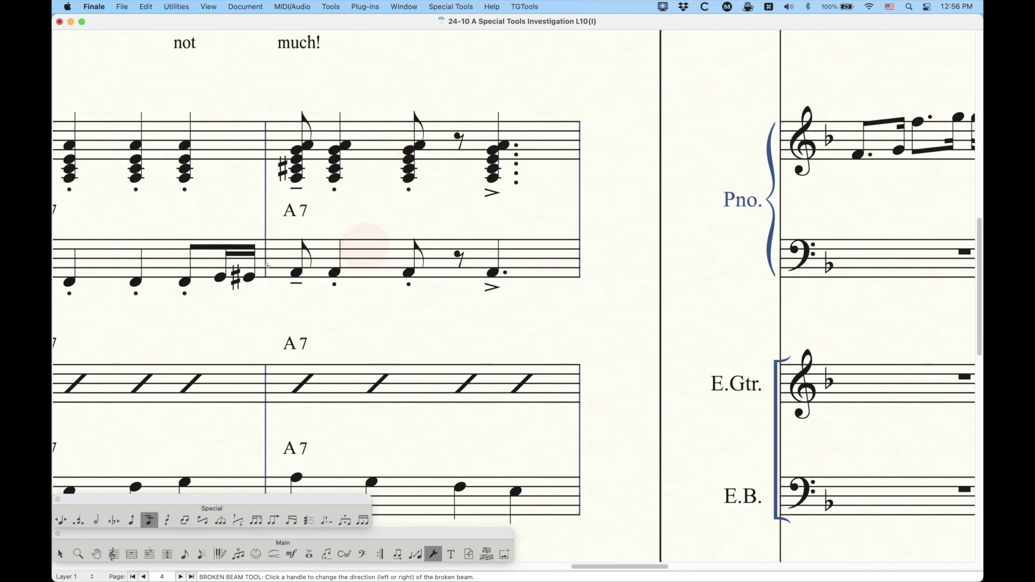
{"action": "scroll", "coordinate": [356, 245], "scroll_direction": "left", "scroll_amount": 5}
{"action": "key", "text": "Page_Down"}
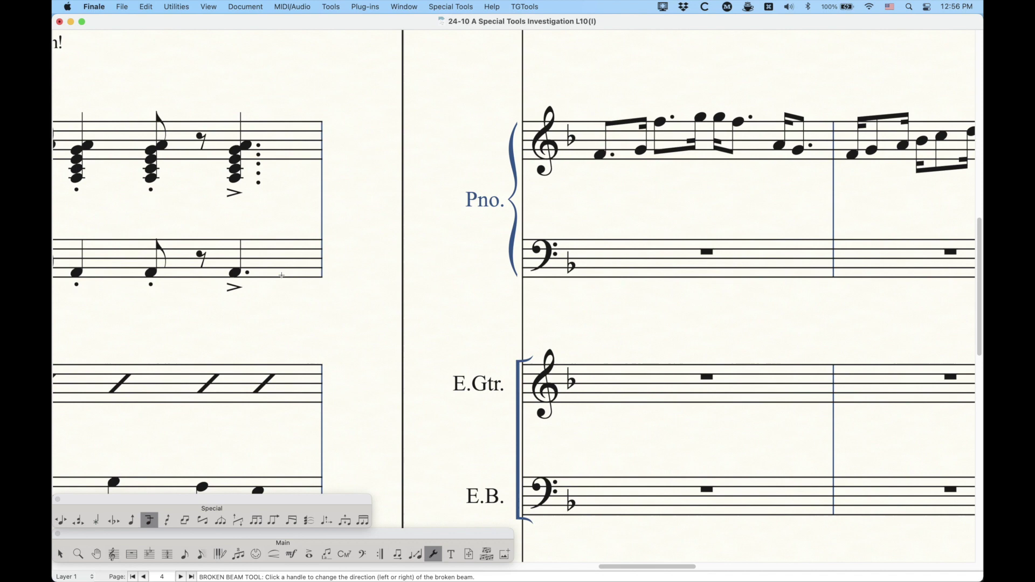
{"action": "left_click", "coordinate": [363, 146]}
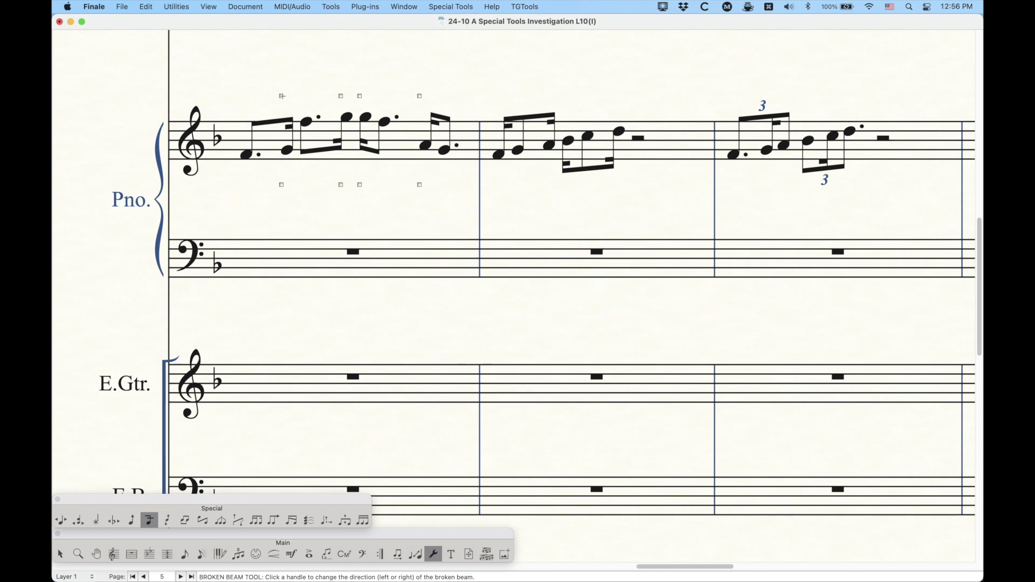
- Flip the broken-beam stubs of the first and last beamed groups in measure 1
{"action": "left_click", "coordinate": [282, 96]}
{"action": "left_click", "coordinate": [282, 96]}
{"action": "left_click", "coordinate": [282, 184]}
{"action": "left_click", "coordinate": [281, 184]}
{"action": "left_click", "coordinate": [420, 96]}
{"action": "left_click", "coordinate": [419, 96]}
{"action": "left_click", "coordinate": [420, 95]}
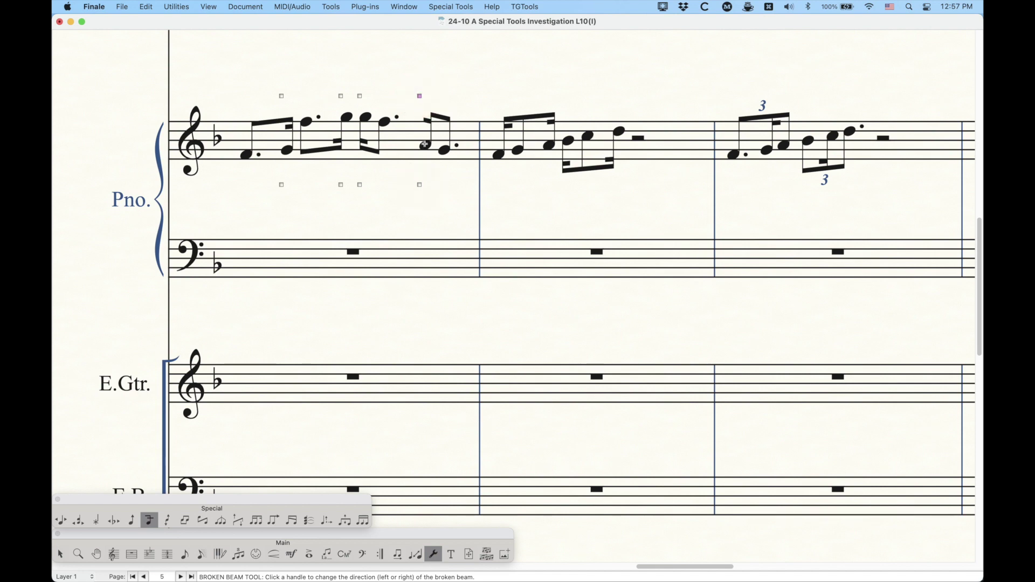
{"action": "left_click", "coordinate": [420, 97]}
- Show the second measure's broken beams and flip the third sixteenth's stub right, then back left
{"action": "left_click", "coordinate": [564, 153]}
{"action": "left_click", "coordinate": [543, 184]}
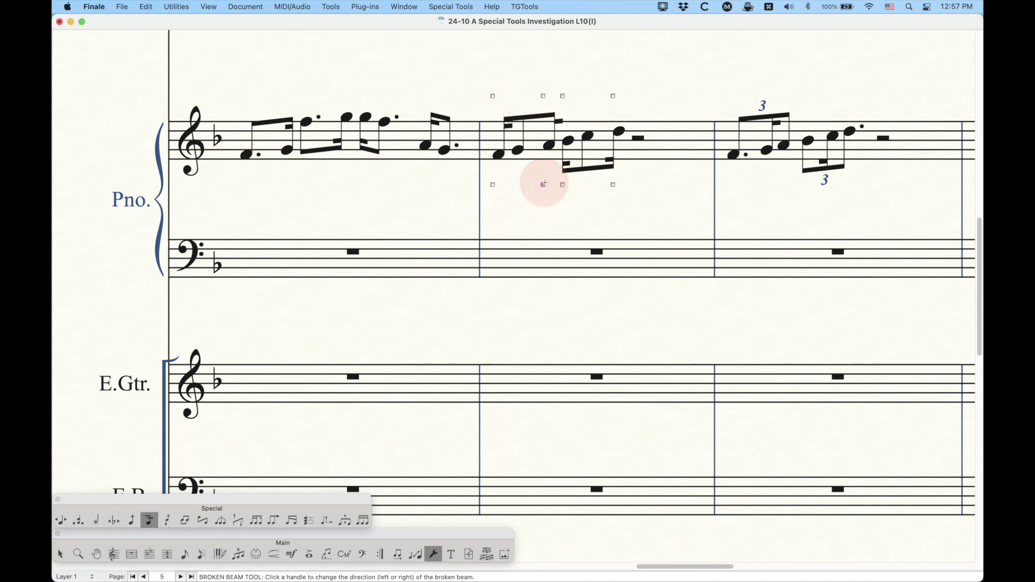
{"action": "left_click", "coordinate": [544, 184]}
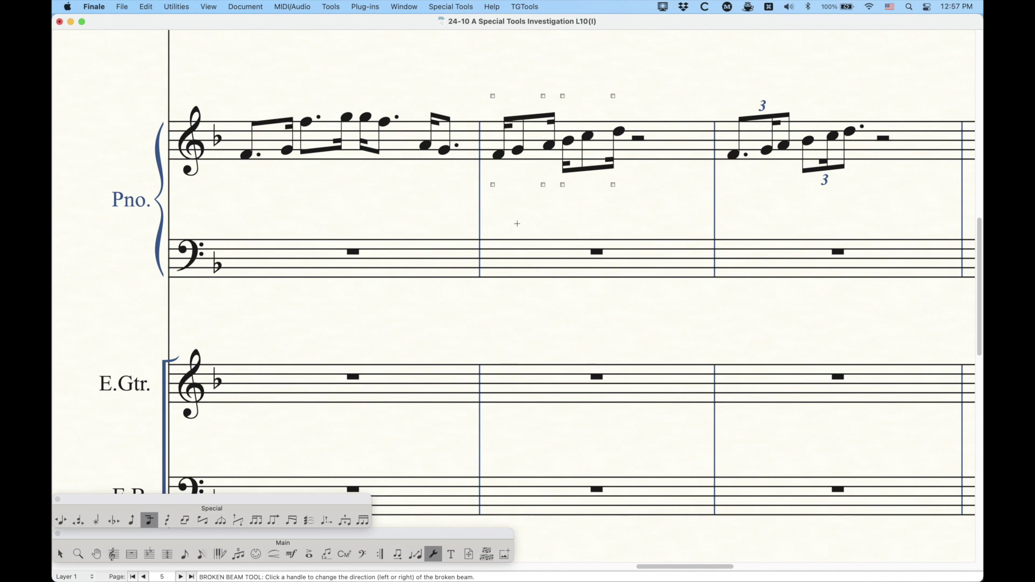
- Scroll right to the first triplet measure and click it to show its broken-beam handles
{"action": "scroll", "coordinate": [516, 221], "scroll_direction": "right", "scroll_amount": 3}
{"action": "scroll", "coordinate": [514, 217], "scroll_direction": "right", "scroll_amount": 5}
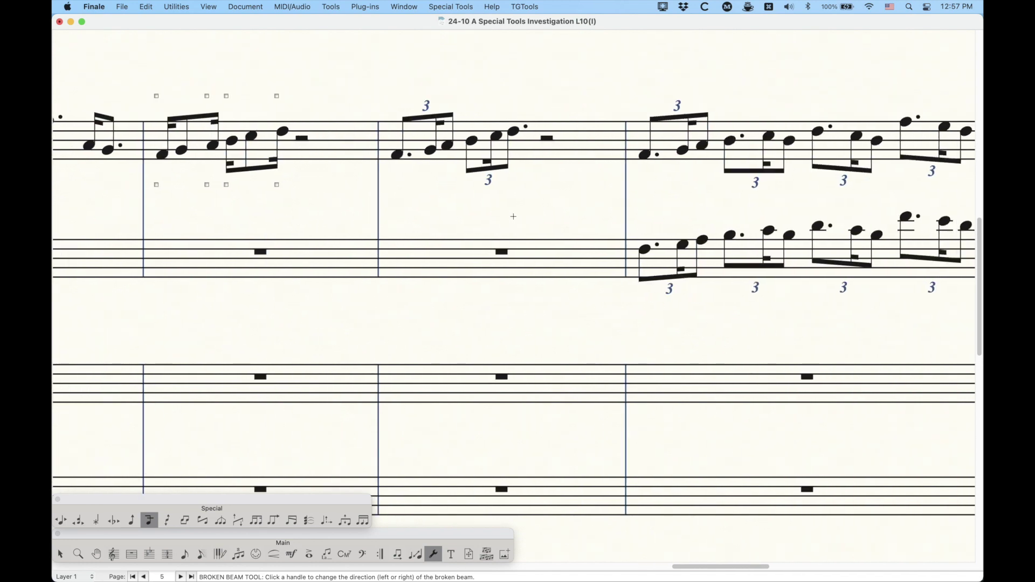
{"action": "scroll", "coordinate": [513, 216], "scroll_direction": "right", "scroll_amount": 3}
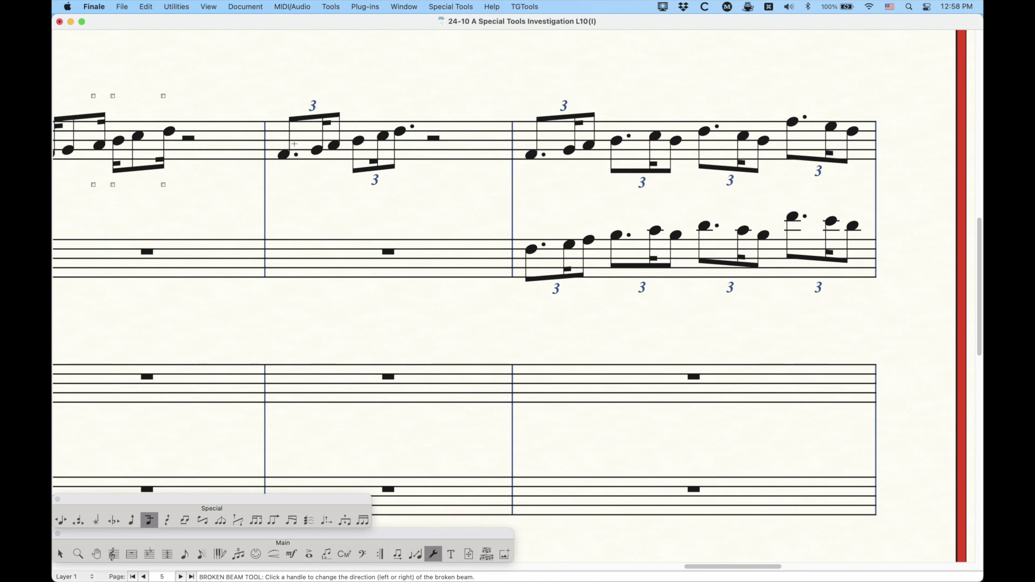
{"action": "left_click", "coordinate": [319, 128]}
{"action": "left_click", "coordinate": [251, 6]}
{"action": "left_click", "coordinate": [261, 263]}
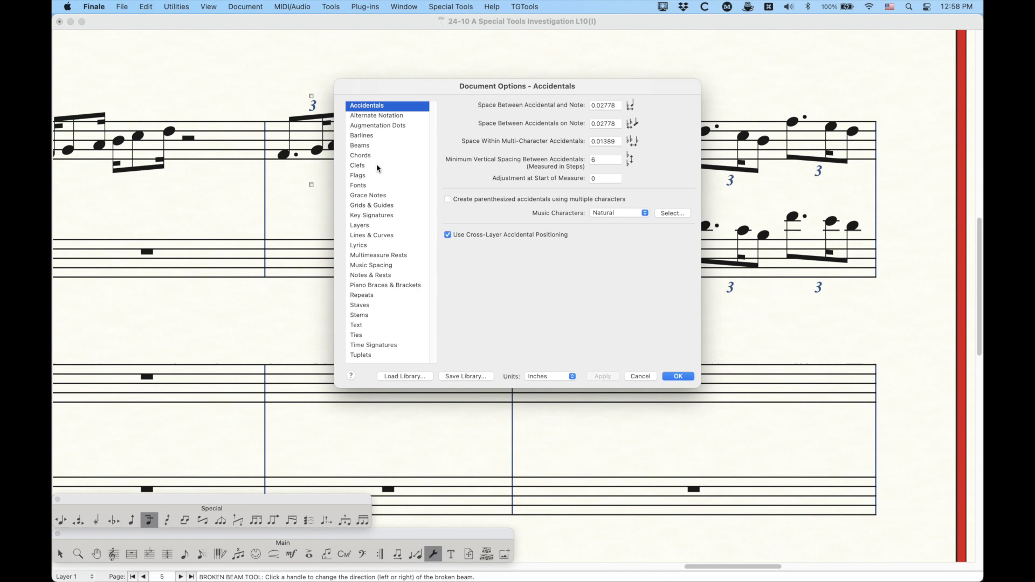
{"action": "left_click", "coordinate": [368, 146]}
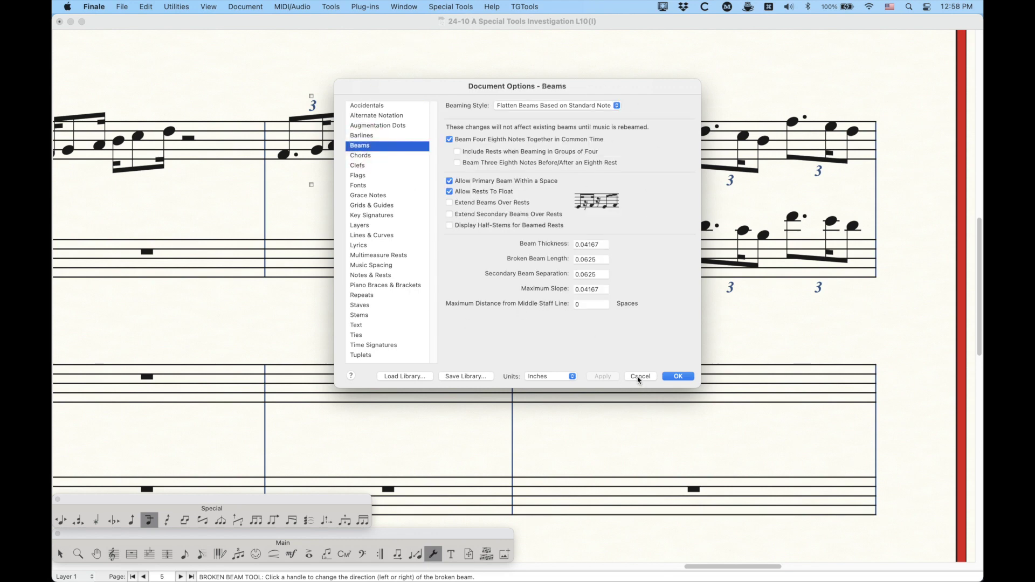
{"action": "left_click", "coordinate": [364, 354]}
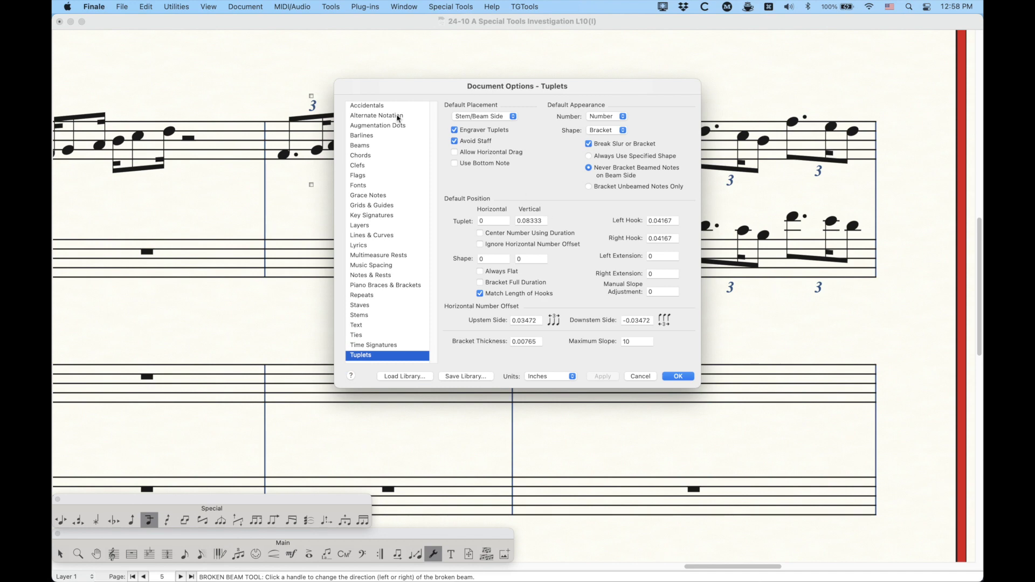
{"action": "left_click", "coordinate": [357, 146]}
{"action": "left_click", "coordinate": [647, 377]}
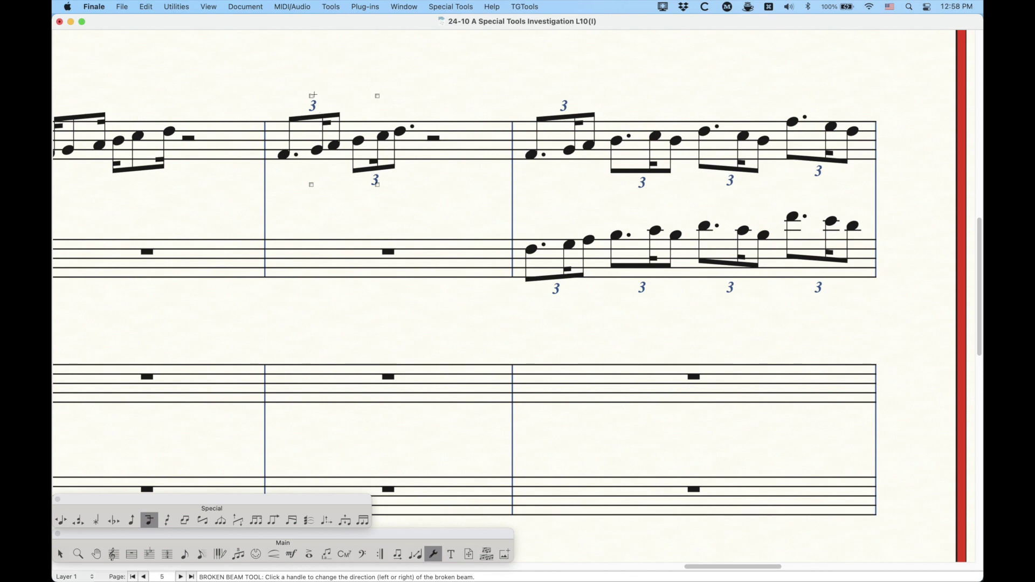
- Flip the broken-beam stubs in the first triplets, then in the next triplet group to the right
{"action": "left_click", "coordinate": [311, 96]}
{"action": "left_click", "coordinate": [378, 184]}
{"action": "scroll", "coordinate": [395, 189], "scroll_direction": "right", "scroll_amount": 5}
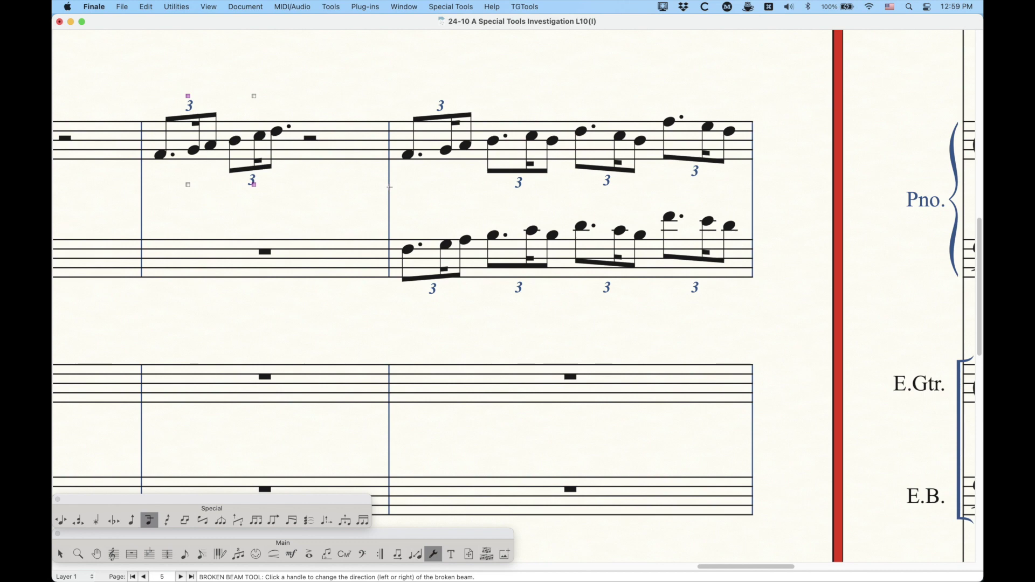
{"action": "scroll", "coordinate": [390, 187], "scroll_direction": "right", "scroll_amount": 2}
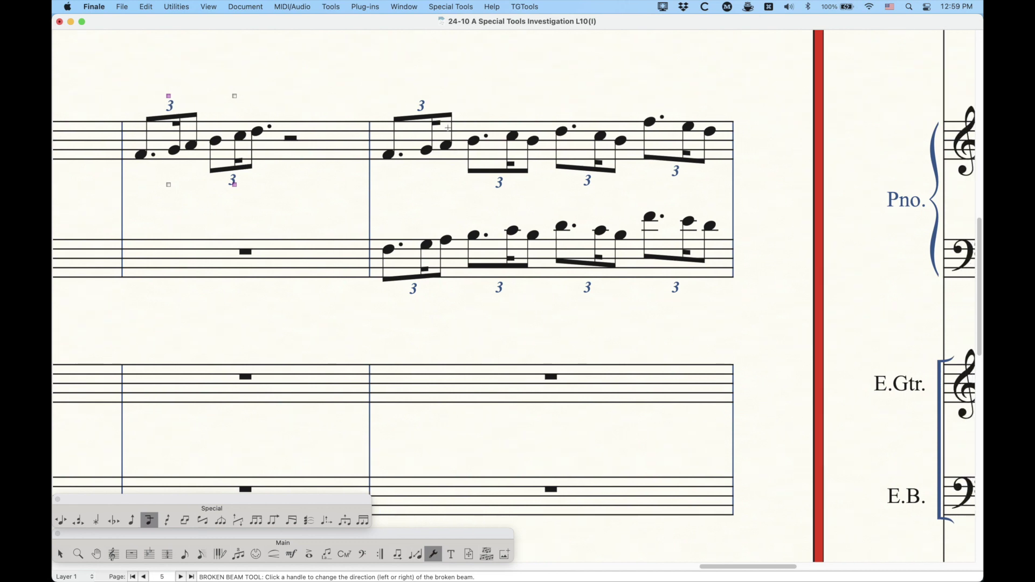
{"action": "scroll", "coordinate": [486, 205], "scroll_direction": "right", "scroll_amount": 4}
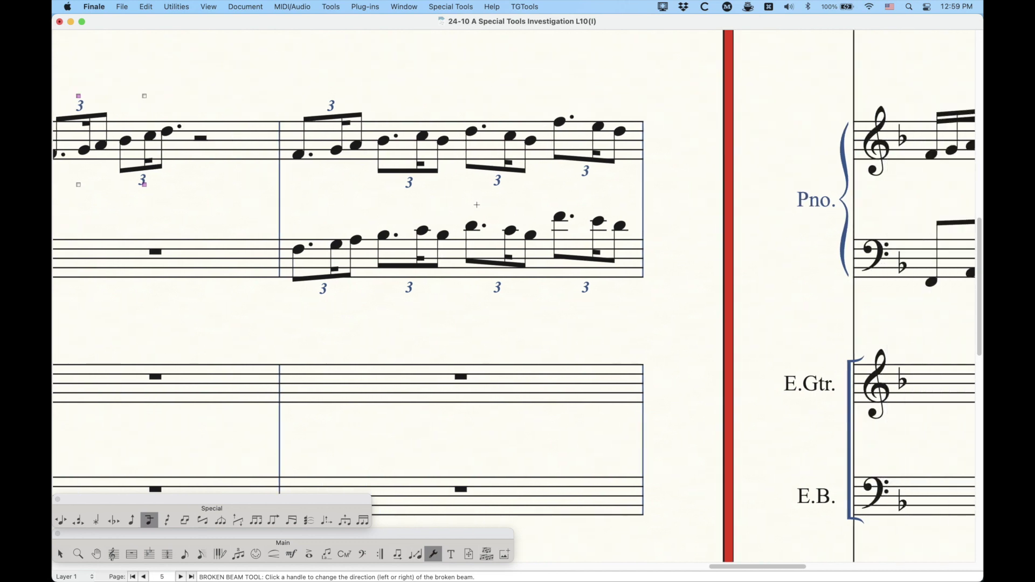
{"action": "left_click", "coordinate": [359, 141]}
{"action": "left_click", "coordinate": [331, 96]}
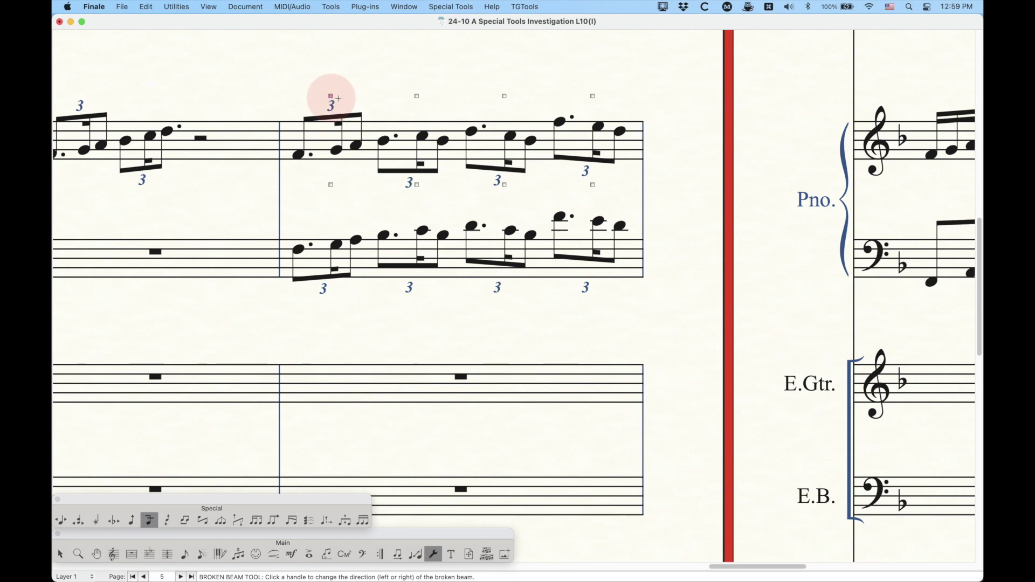
{"action": "left_click", "coordinate": [416, 96]}
{"action": "left_click", "coordinate": [416, 96]}
{"action": "left_click", "coordinate": [331, 97]}
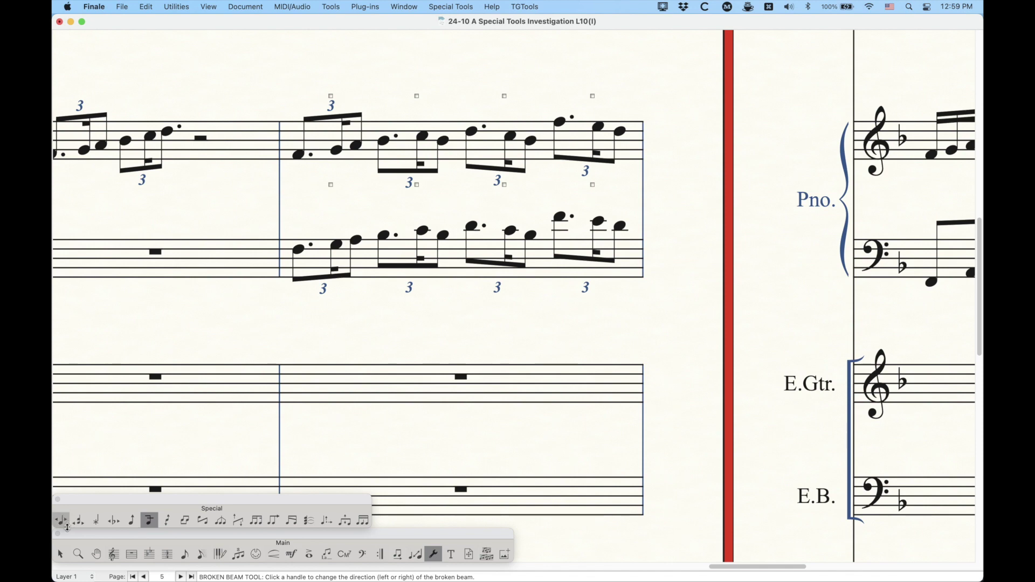
- Select both piano triplet measures and launch the JW Change plug-in
{"action": "left_click", "coordinate": [60, 554]}
{"action": "left_click", "coordinate": [468, 146]}
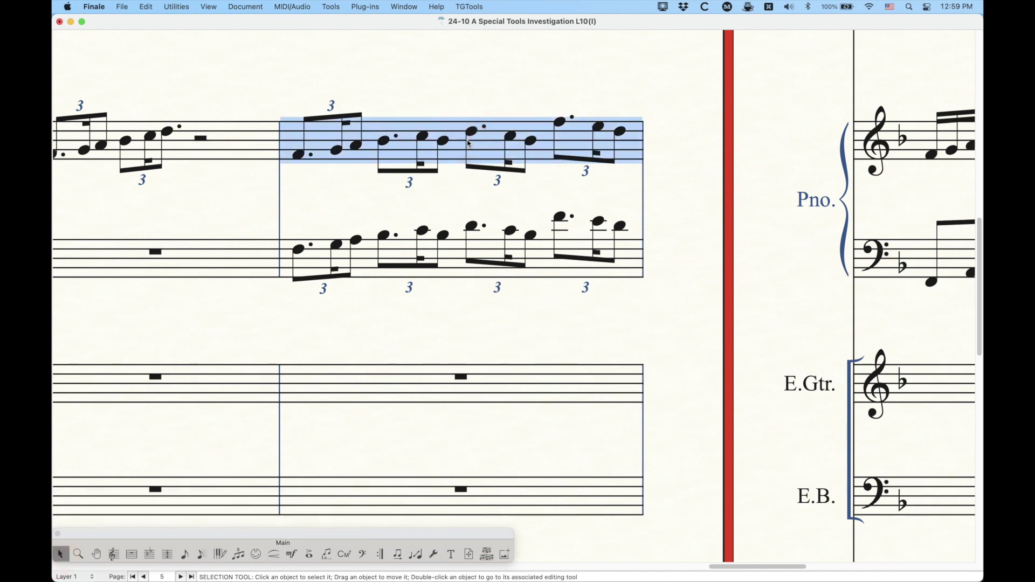
{"action": "left_click", "coordinate": [522, 265], "text": "shift"}
{"action": "left_click", "coordinate": [366, 7]}
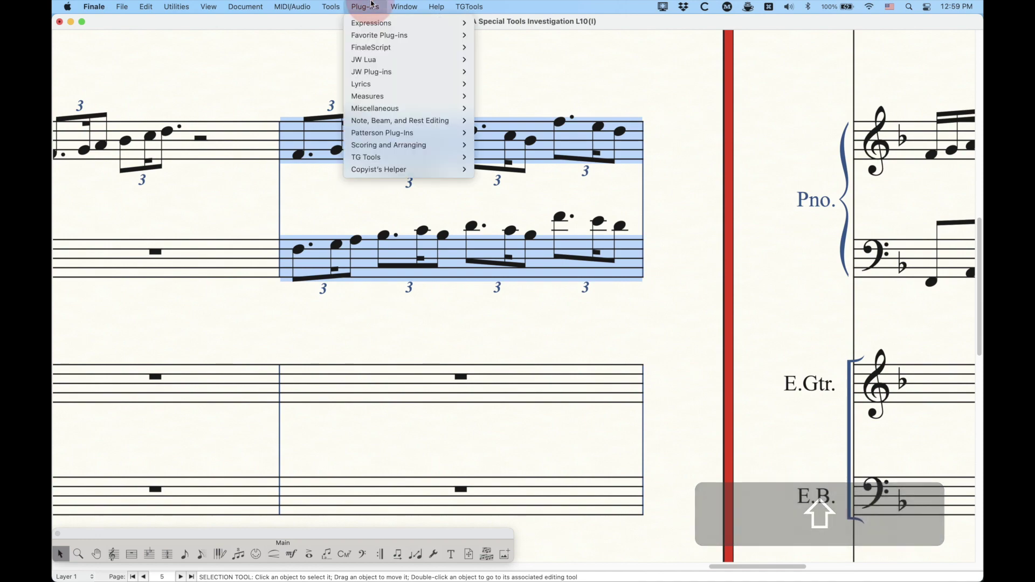
{"action": "mouse_move", "coordinate": [369, 75]}
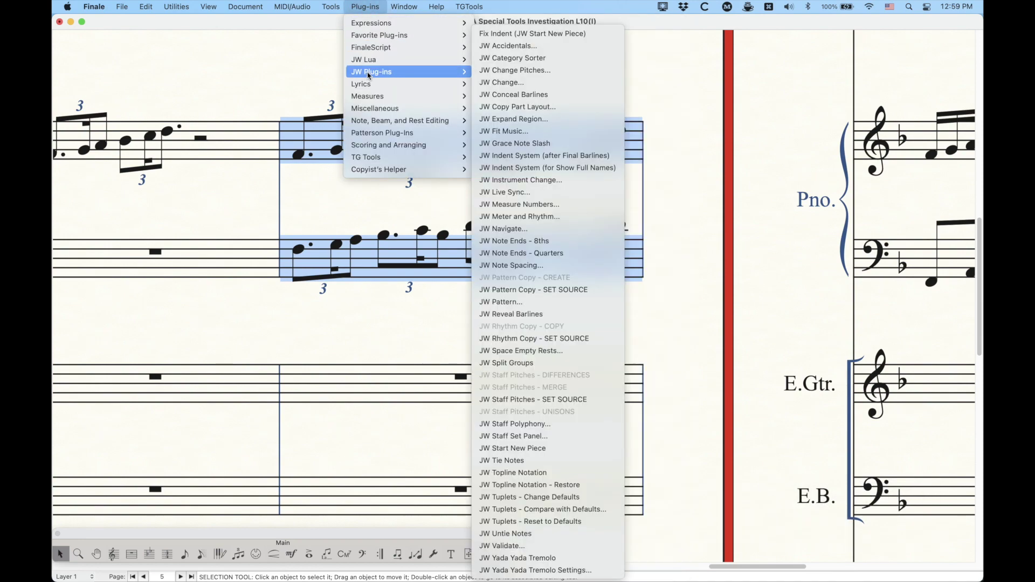
{"action": "left_click", "coordinate": [519, 83]}
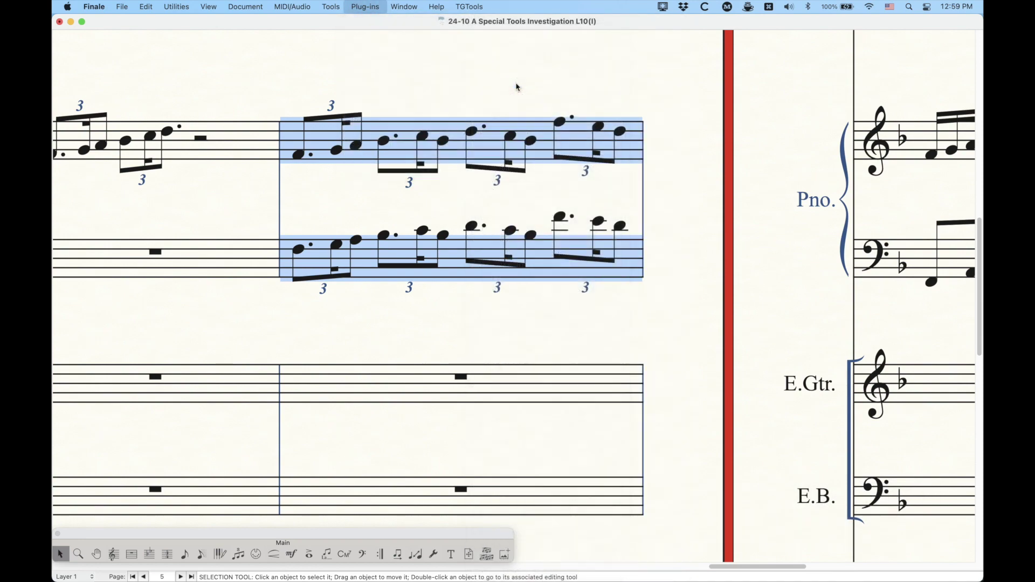
- In JW Change, choose Beam Stubs > Direction and apply Left to the selection
{"action": "left_click_drag", "start_coordinate": [475, 140], "coordinate": [596, 112]}
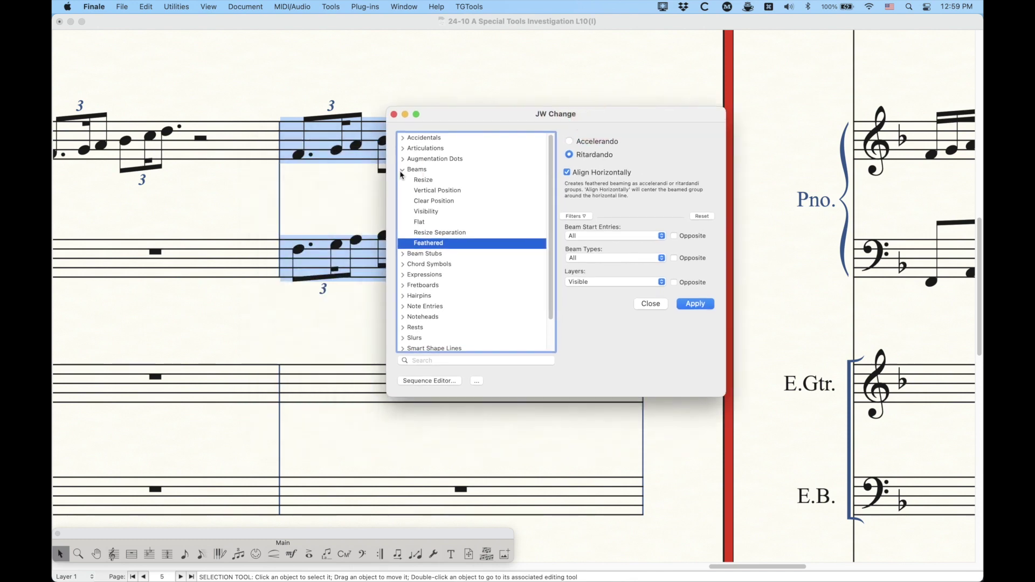
{"action": "left_click", "coordinate": [404, 170]}
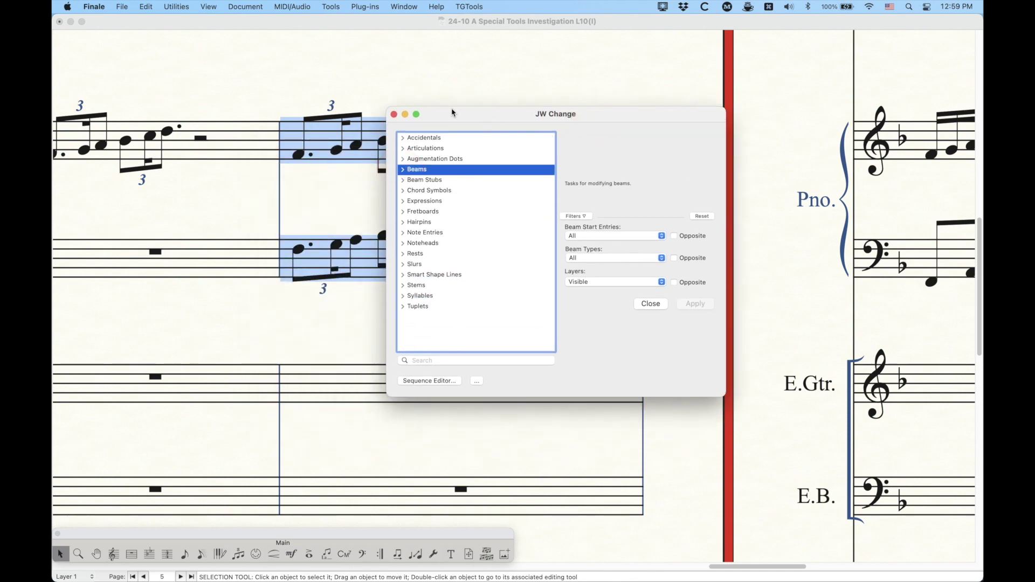
{"action": "left_click", "coordinate": [420, 183]}
{"action": "left_click_drag", "start_coordinate": [492, 111], "coordinate": [609, 136]}
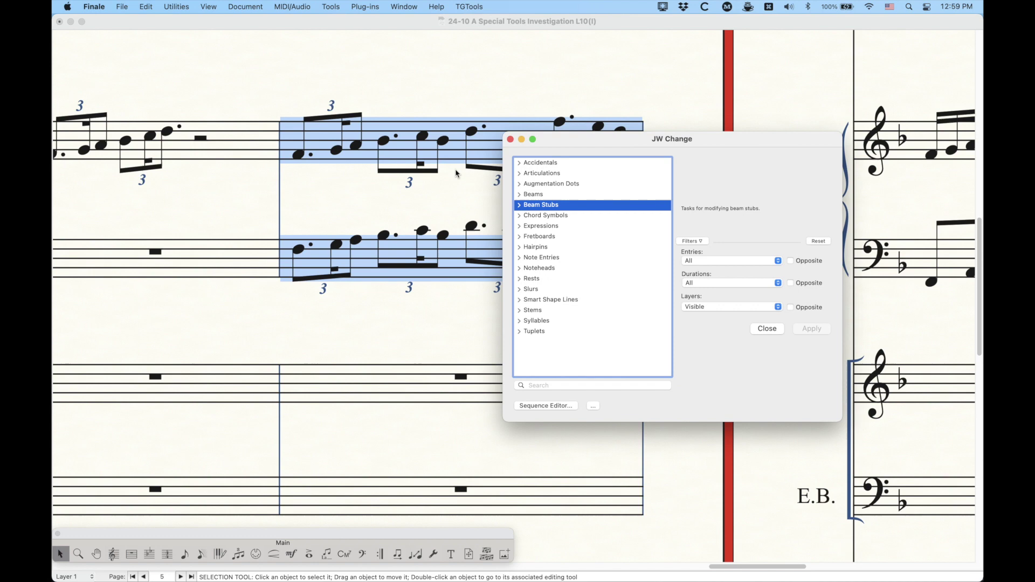
{"action": "left_click", "coordinate": [518, 206]}
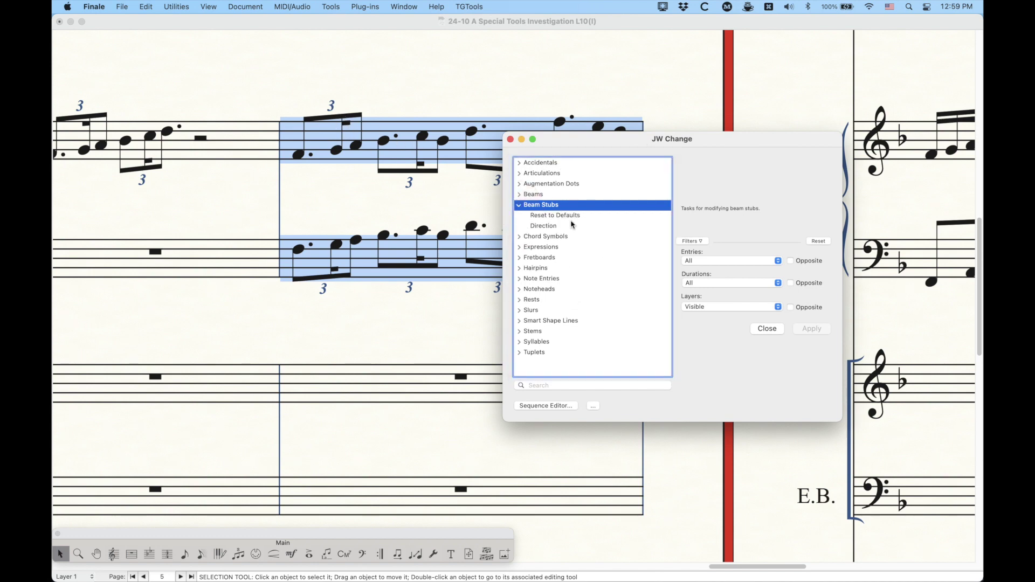
{"action": "left_click", "coordinate": [550, 216]}
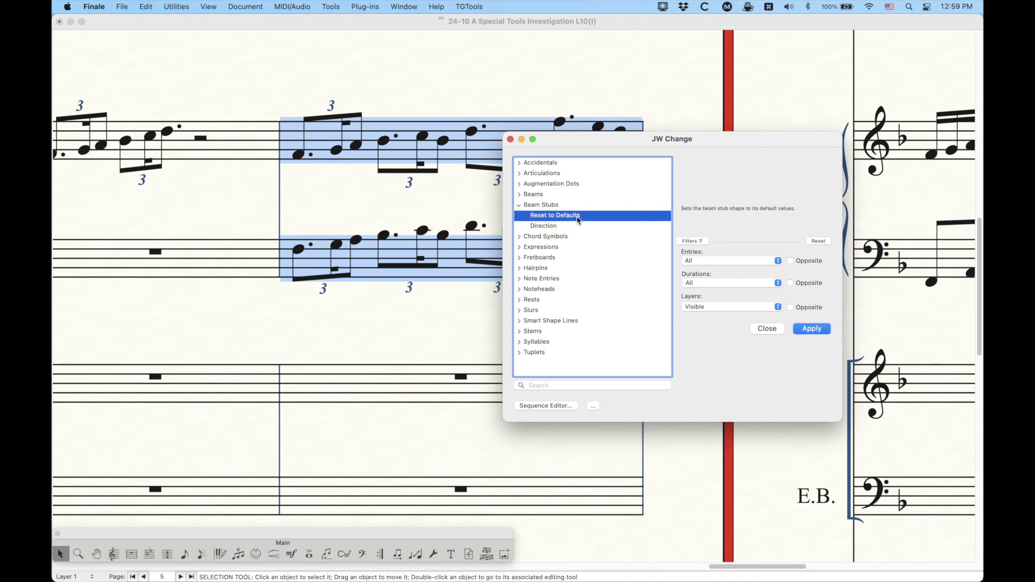
{"action": "left_click", "coordinate": [537, 227]}
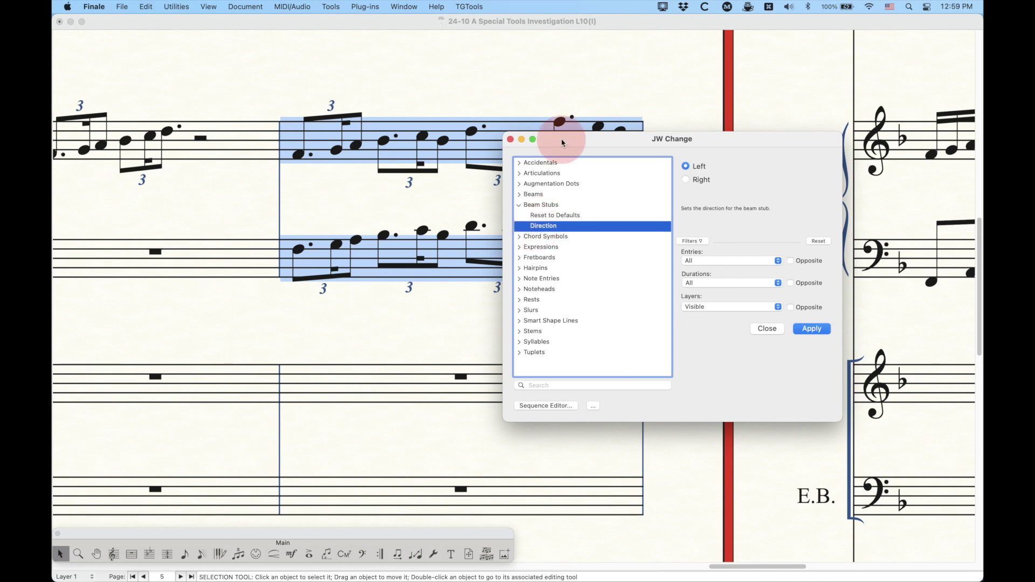
{"action": "left_click_drag", "start_coordinate": [561, 138], "coordinate": [589, 217]}
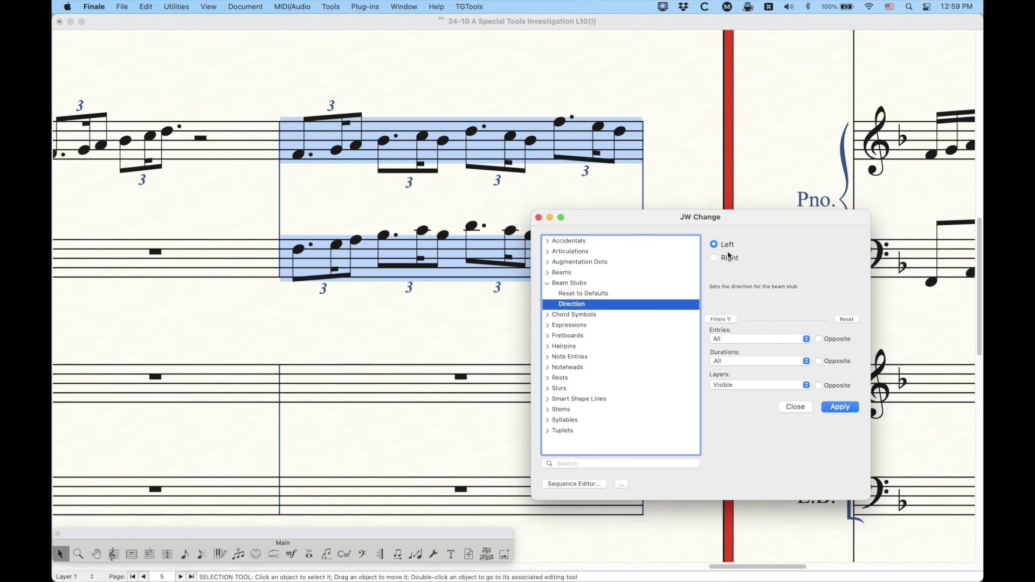
{"action": "left_click", "coordinate": [841, 412]}
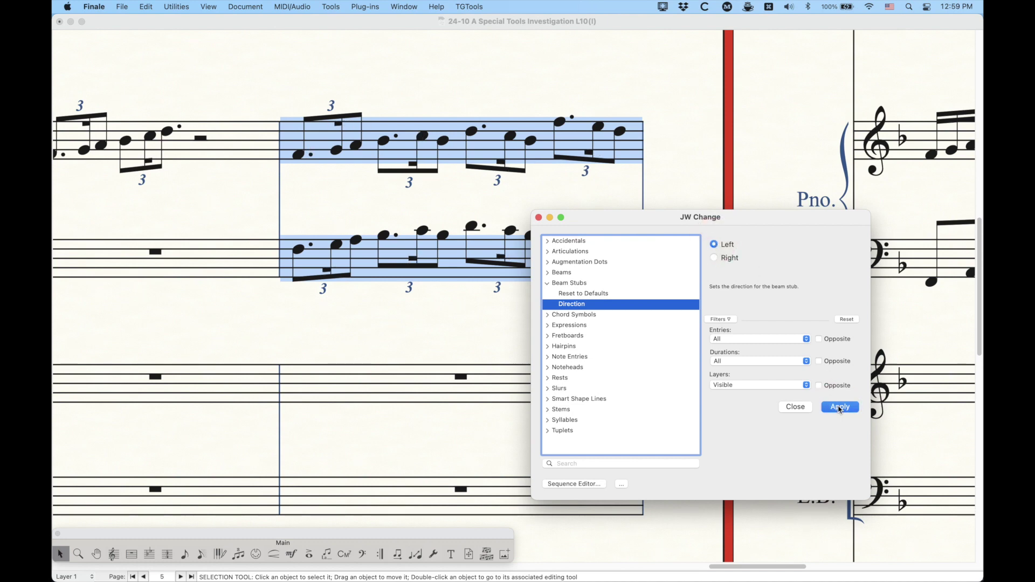
{"action": "left_click_drag", "start_coordinate": [642, 227], "coordinate": [659, 277]}
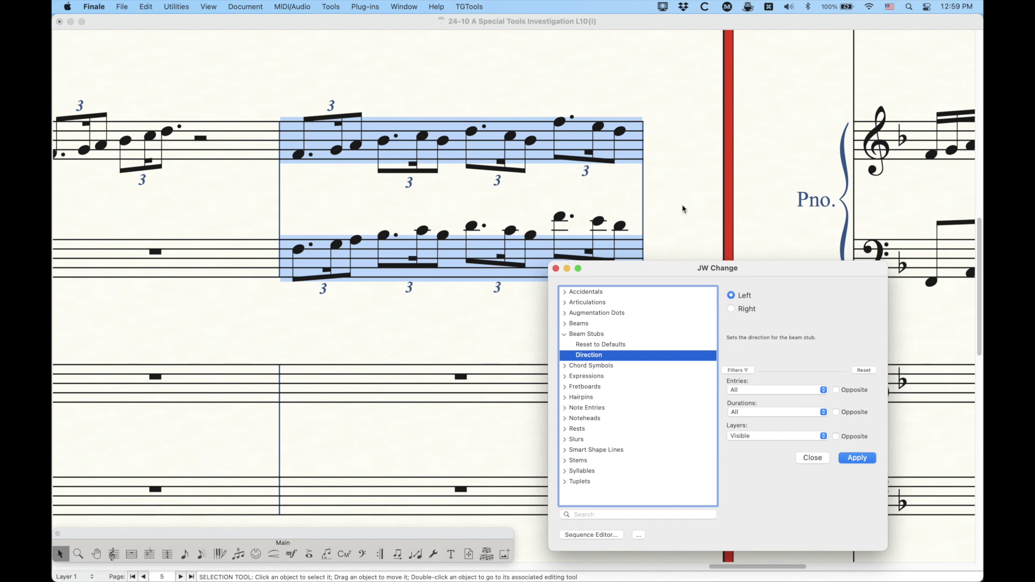
- Try the Entries filter set to In Tuplet, then return it to All
{"action": "left_click_drag", "start_coordinate": [669, 270], "coordinate": [594, 278]}
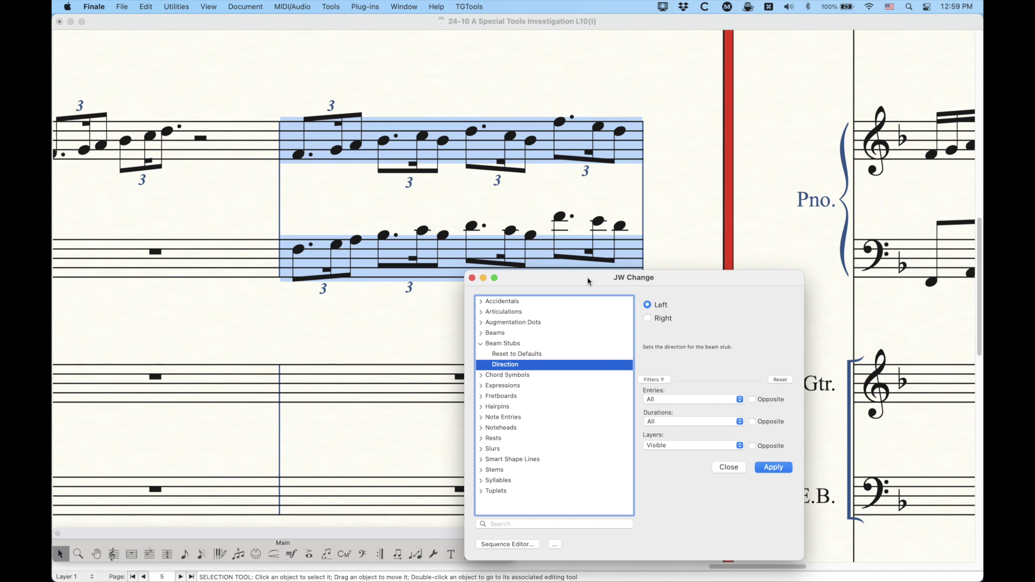
{"action": "left_click_drag", "start_coordinate": [588, 278], "coordinate": [453, 147]}
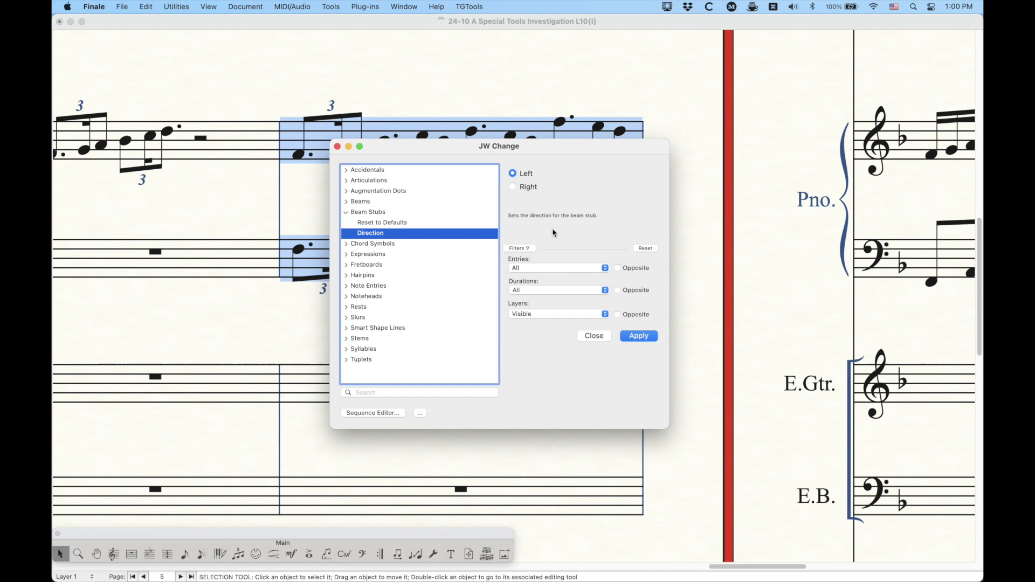
{"action": "mouse_move", "coordinate": [474, 147]}
{"action": "left_mouse_down"}
{"action": "mouse_move", "coordinate": [566, 205]}
{"action": "mouse_move", "coordinate": [490, 138]}
{"action": "left_mouse_up"}
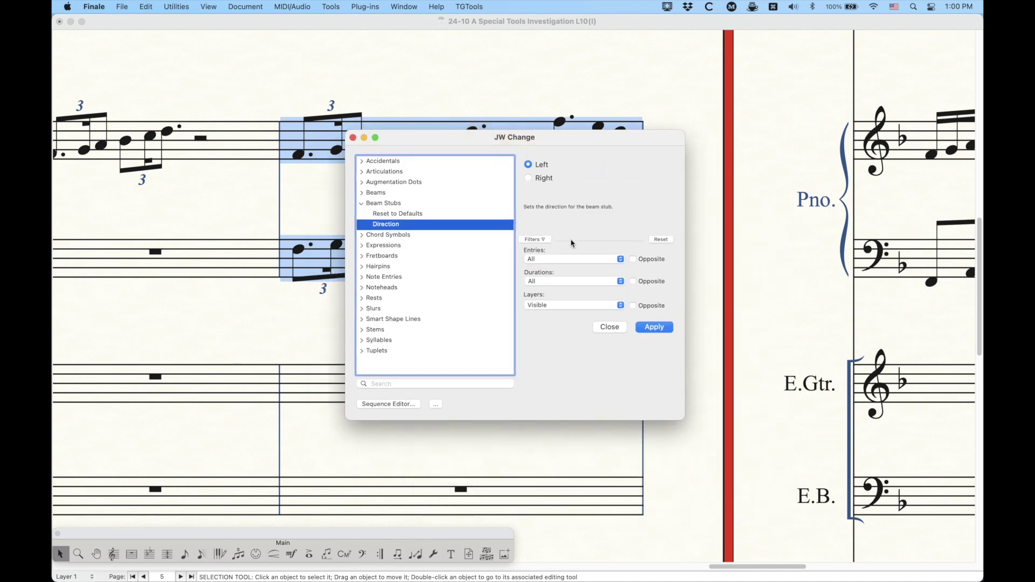
{"action": "left_click", "coordinate": [541, 259]}
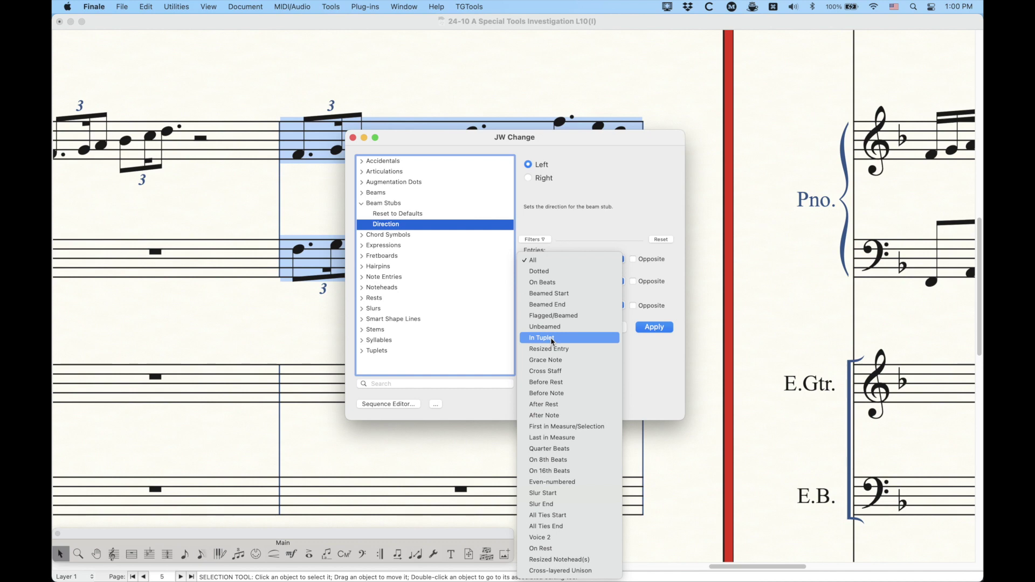
{"action": "left_click", "coordinate": [542, 340]}
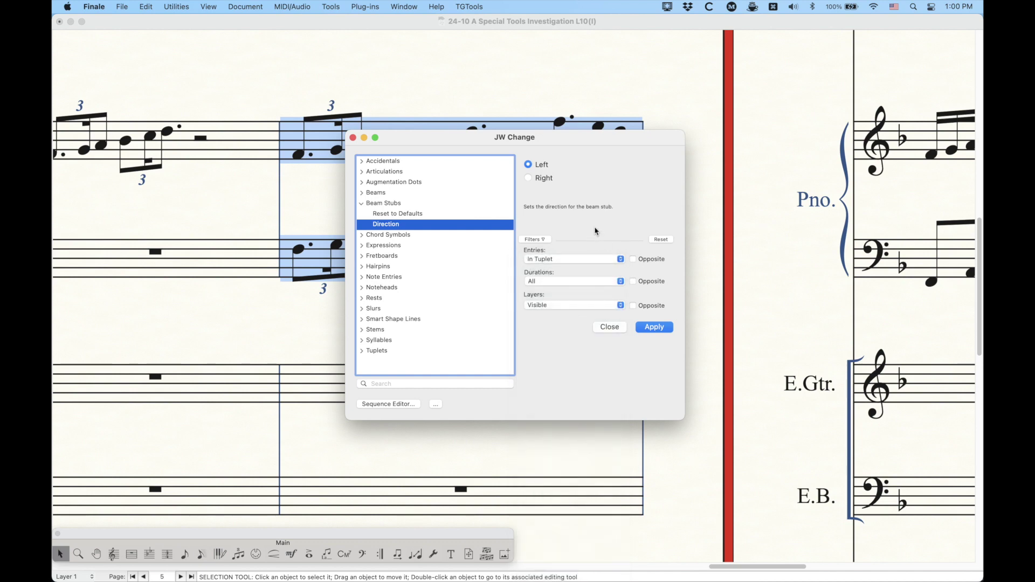
{"action": "left_click", "coordinate": [568, 261]}
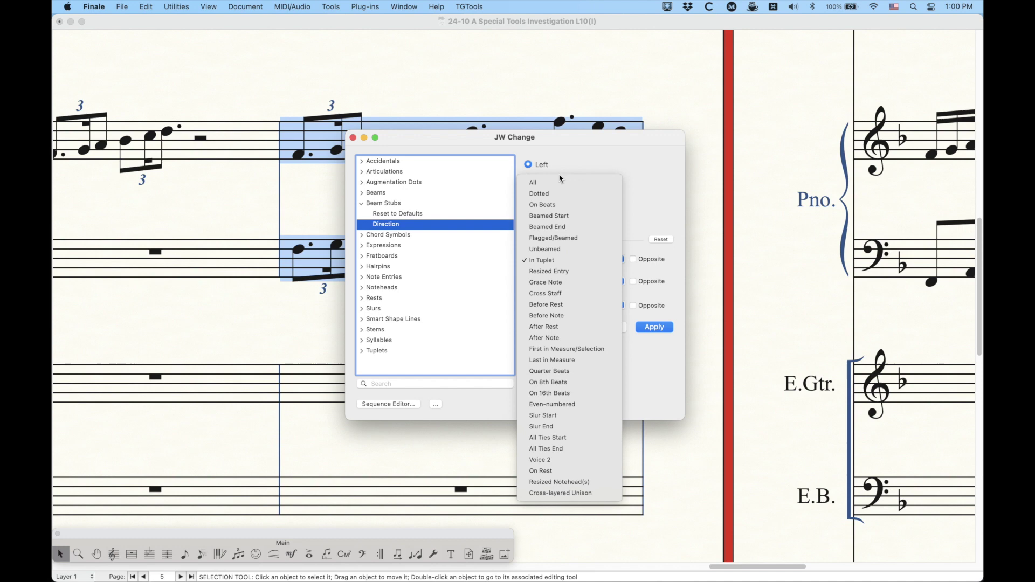
{"action": "left_click", "coordinate": [554, 183]}
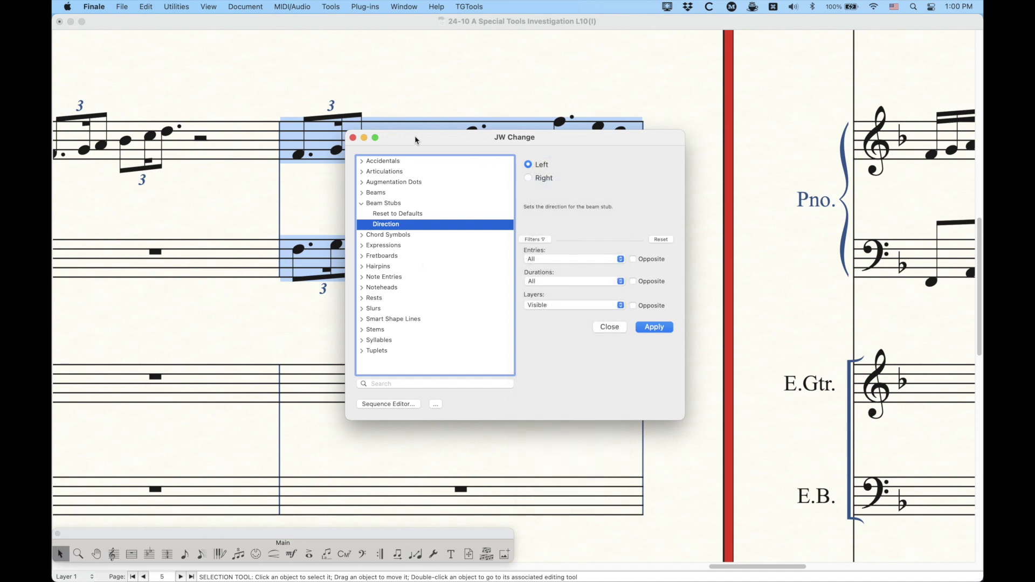
- Apply Beam Stubs > Reset to Defaults and close JW Change
{"action": "left_click_drag", "start_coordinate": [414, 136], "coordinate": [514, 240]}
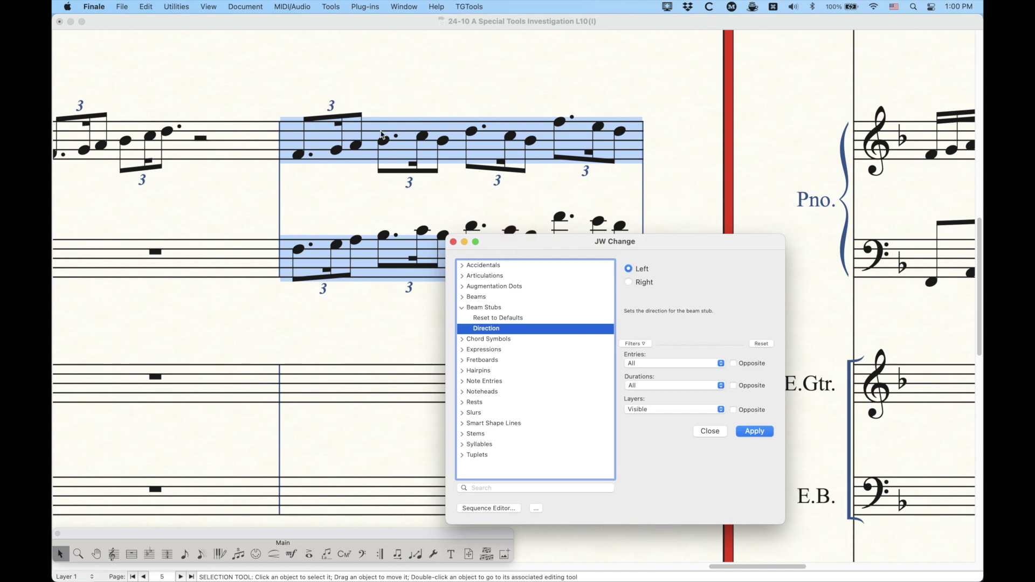
{"action": "left_click", "coordinate": [492, 319]}
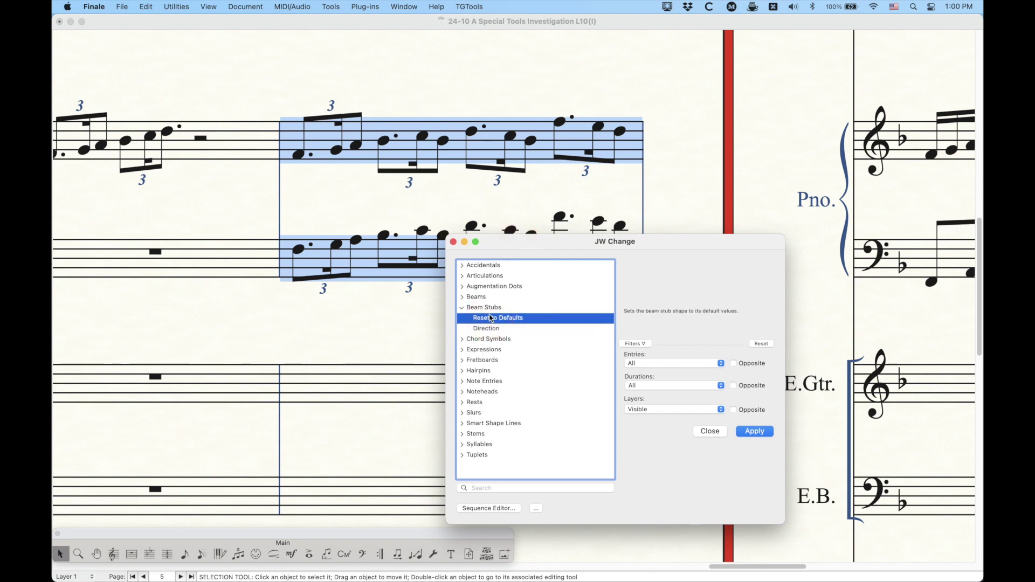
{"action": "left_click", "coordinate": [753, 432]}
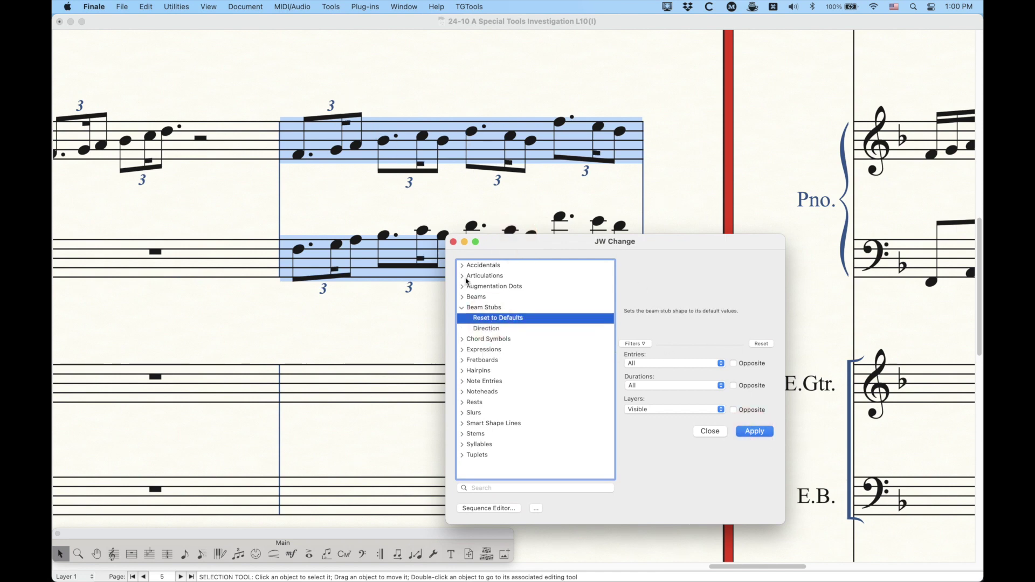
{"action": "left_click", "coordinate": [453, 242]}
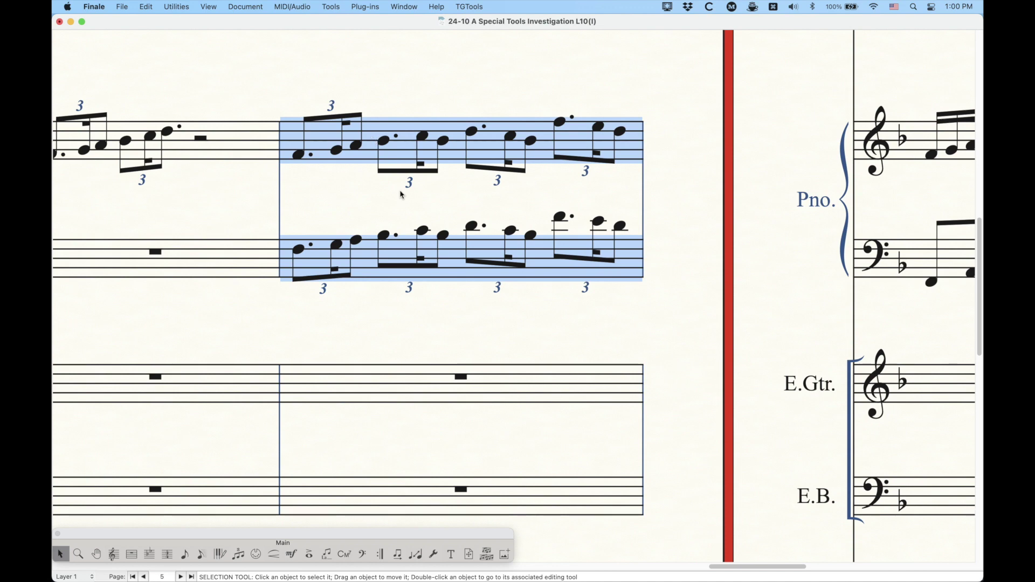
- With the Special Tools wrench active, click the piano's second measure to show its beam handles
{"action": "scroll", "coordinate": [401, 189], "scroll_direction": "left", "scroll_amount": 10}
{"action": "scroll", "coordinate": [400, 190], "scroll_direction": "right", "scroll_amount": 2}
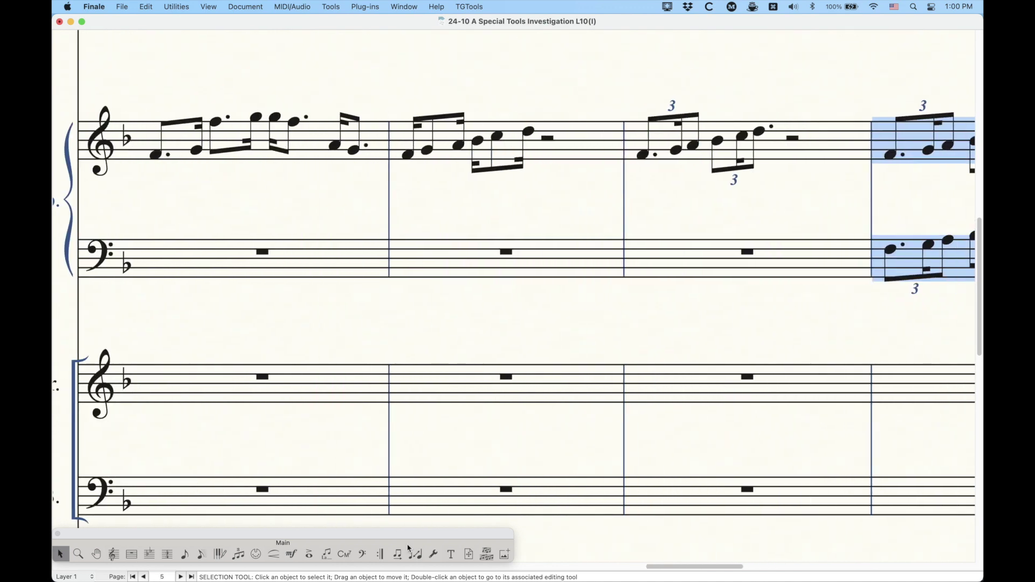
{"action": "left_click", "coordinate": [433, 554]}
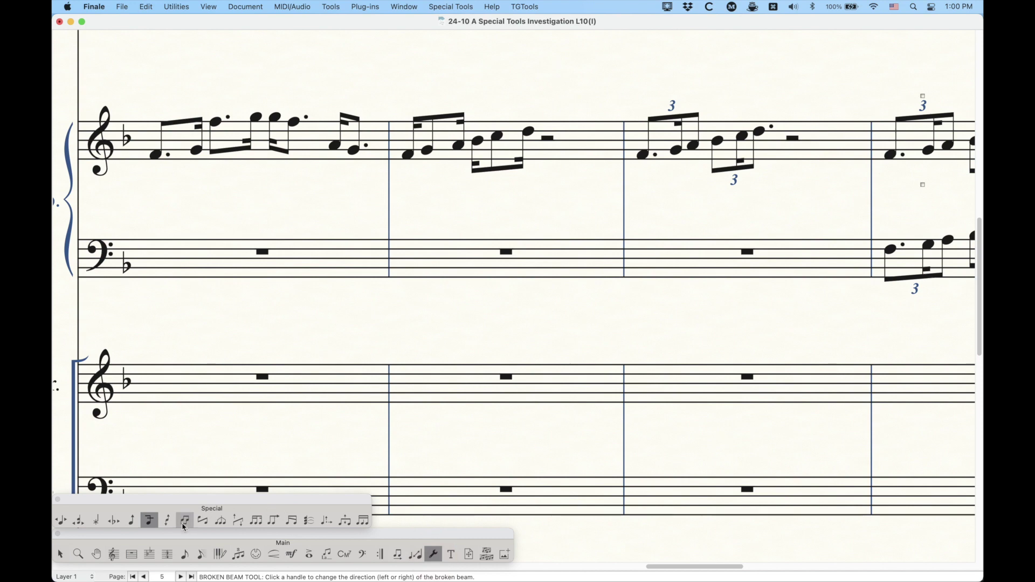
{"action": "left_click", "coordinate": [547, 111]}
- Try flipping the last broken beam, then start Speedy Entry in the piano's second measure
{"action": "left_click", "coordinate": [522, 95]}
{"action": "left_click", "coordinate": [522, 96]}
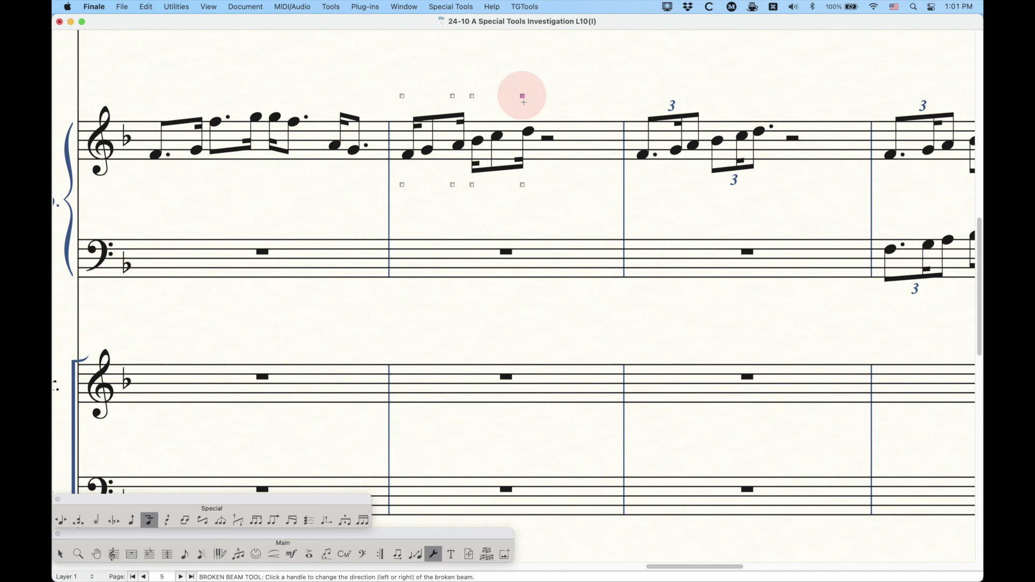
{"action": "left_click", "coordinate": [202, 554]}
{"action": "left_click", "coordinate": [480, 148]}
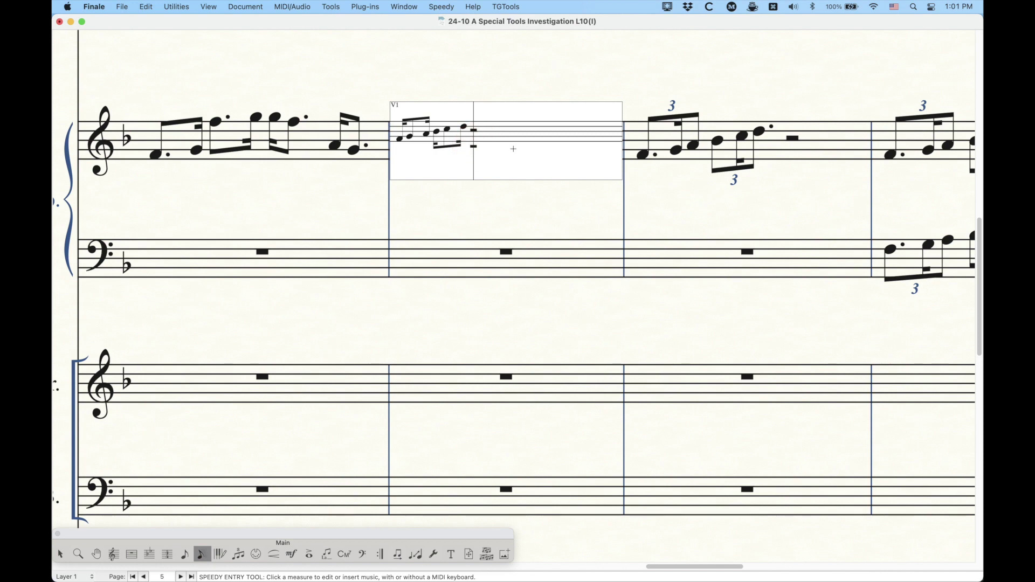
- Delete the measure's closing notes and re-enter an eighth and a sixteenth, raising the new pitch
{"action": "key", "text": "Left"}
{"action": "key", "text": "Left"}
{"action": "key", "text": "Left"}
{"action": "key", "text": "BackSpace"}
{"action": "key", "text": "BackSpace"}
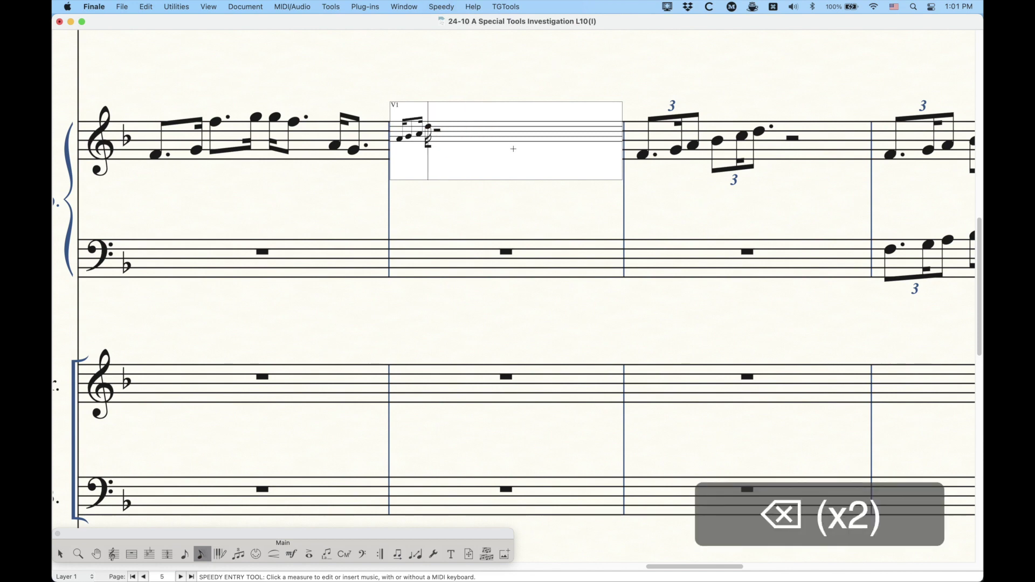
{"action": "key", "text": "Right"}
{"action": "key", "text": "BackSpace"}
{"action": "key", "text": "BackSpace"}
{"action": "key", "text": "4"}
{"action": "key", "text": "3"}
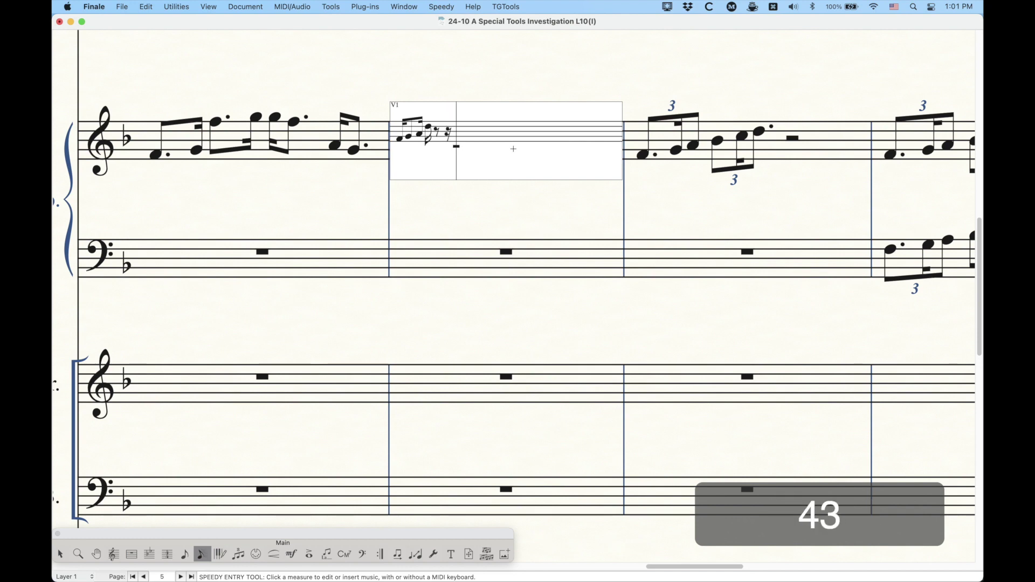
{"action": "key", "text": "Left"}
{"action": "key", "text": "Left"}
{"action": "key", "text": "Up"}
{"action": "key", "text": "Up"}
{"action": "key", "text": "Up"}
{"action": "key", "text": "Up"}
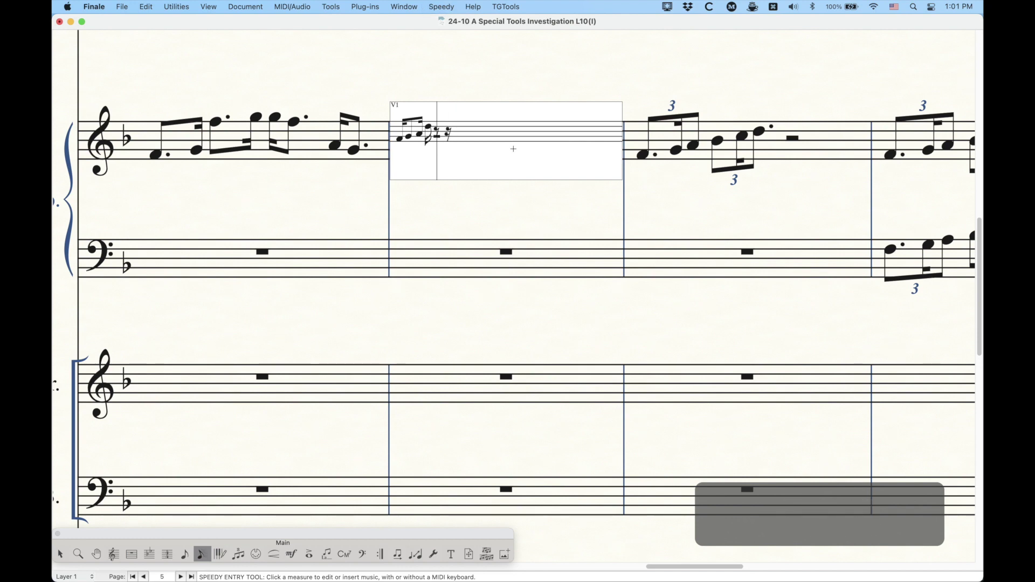
{"action": "key", "text": "space"}
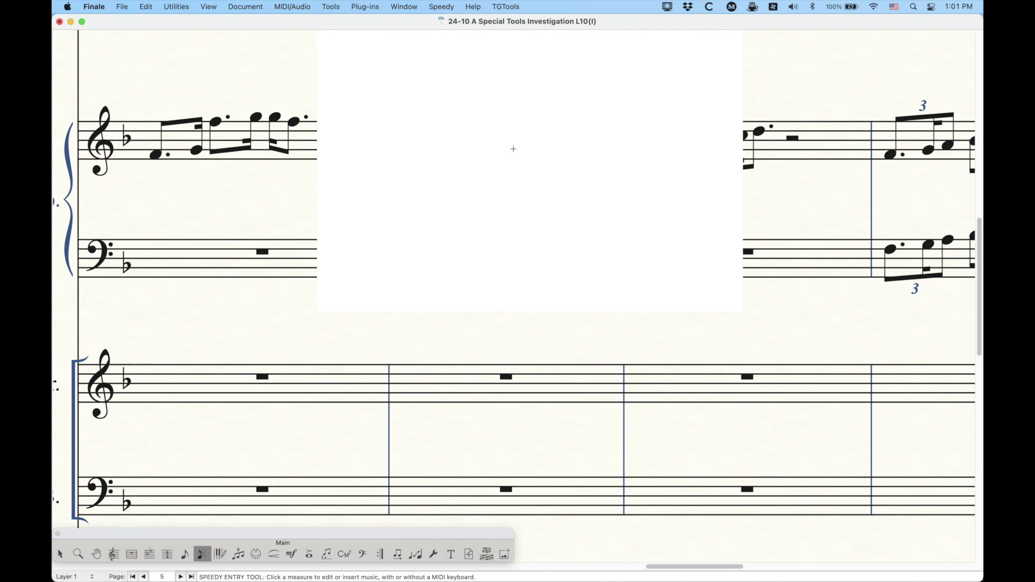
{"action": "key", "text": "Right"}
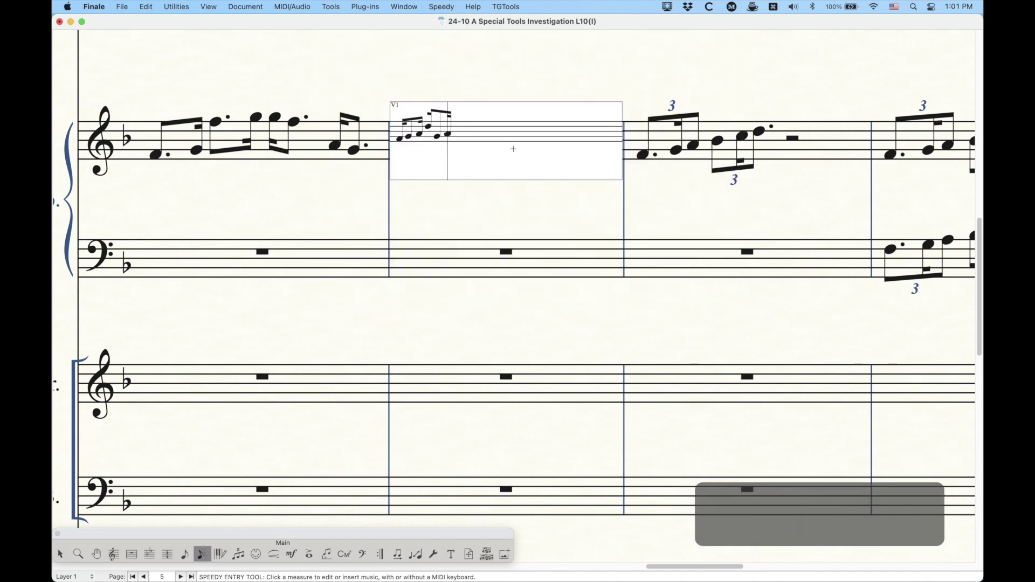
{"action": "key", "text": "Escape"}
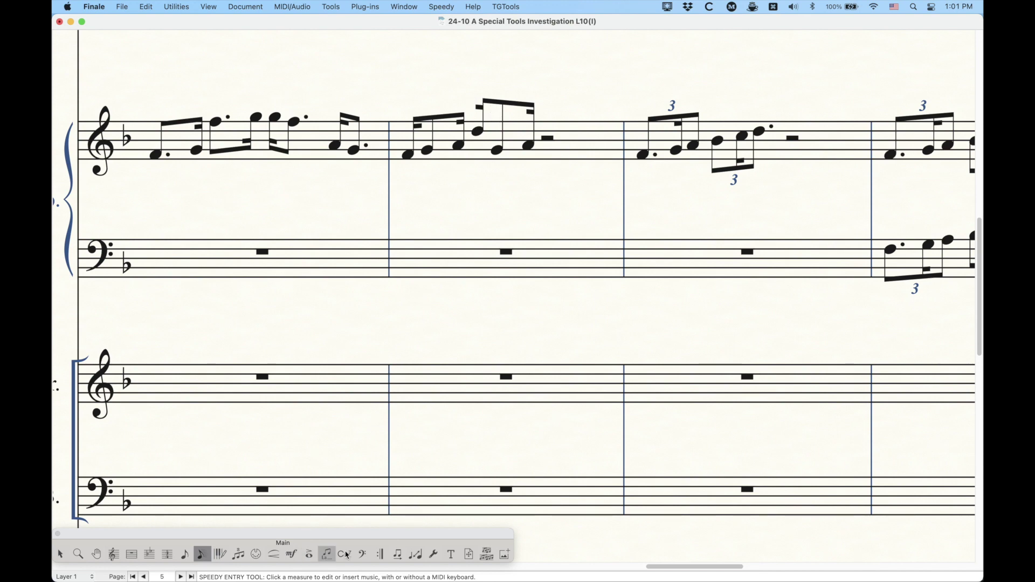
{"action": "left_click", "coordinate": [441, 556]}
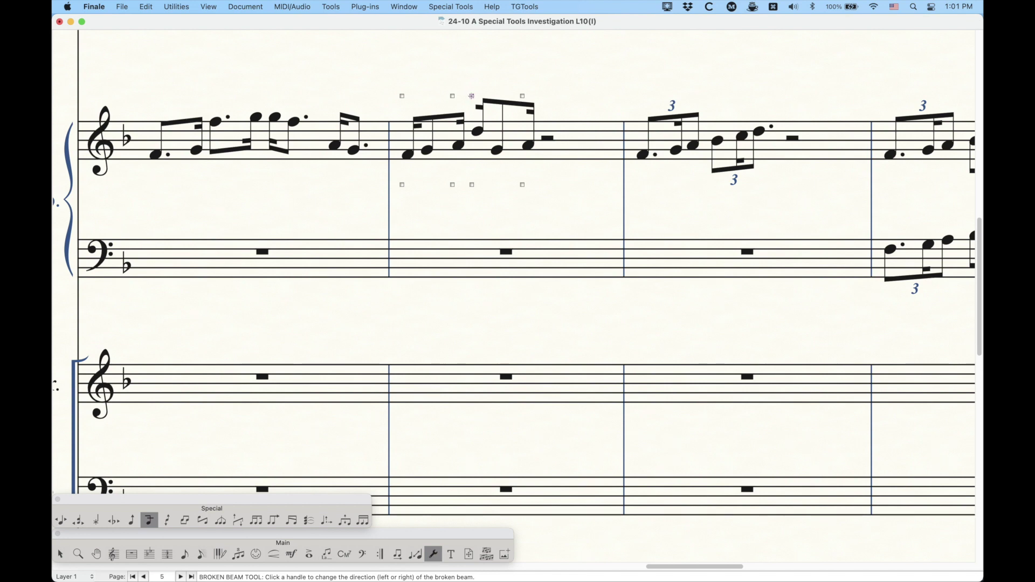
{"action": "left_click", "coordinate": [472, 96]}
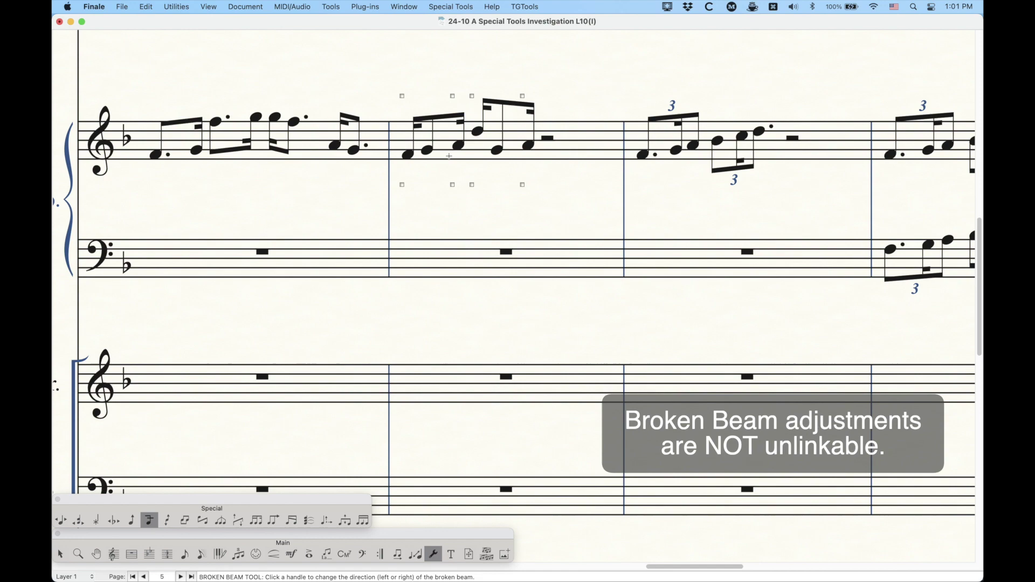
- Scroll right to the piano's thirty-second-note run on page 6 and pick the Secondary Beam Break tool
{"action": "scroll", "coordinate": [437, 158], "scroll_direction": "right", "scroll_amount": 15}
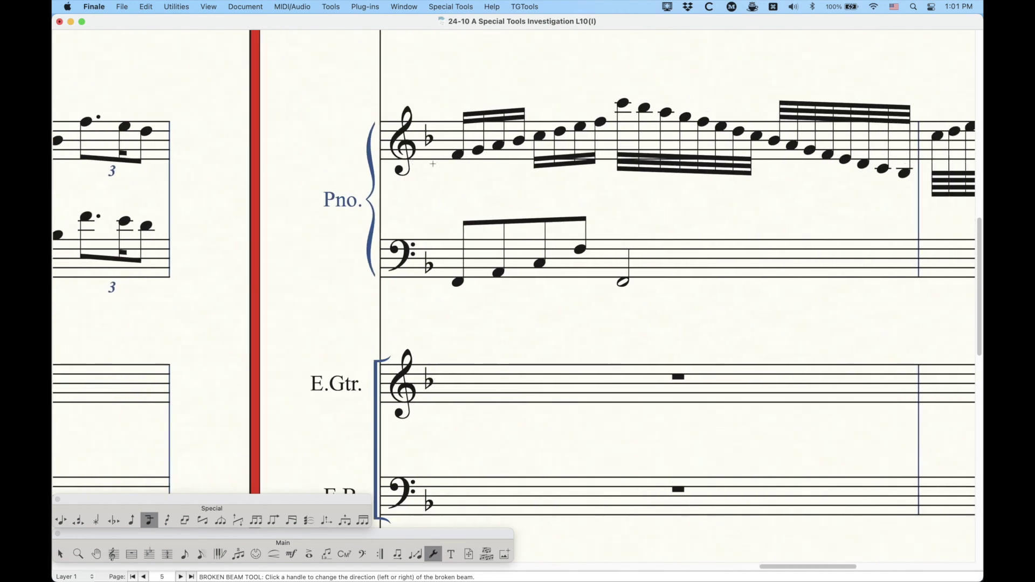
{"action": "scroll", "coordinate": [433, 163], "scroll_direction": "right", "scroll_amount": 5}
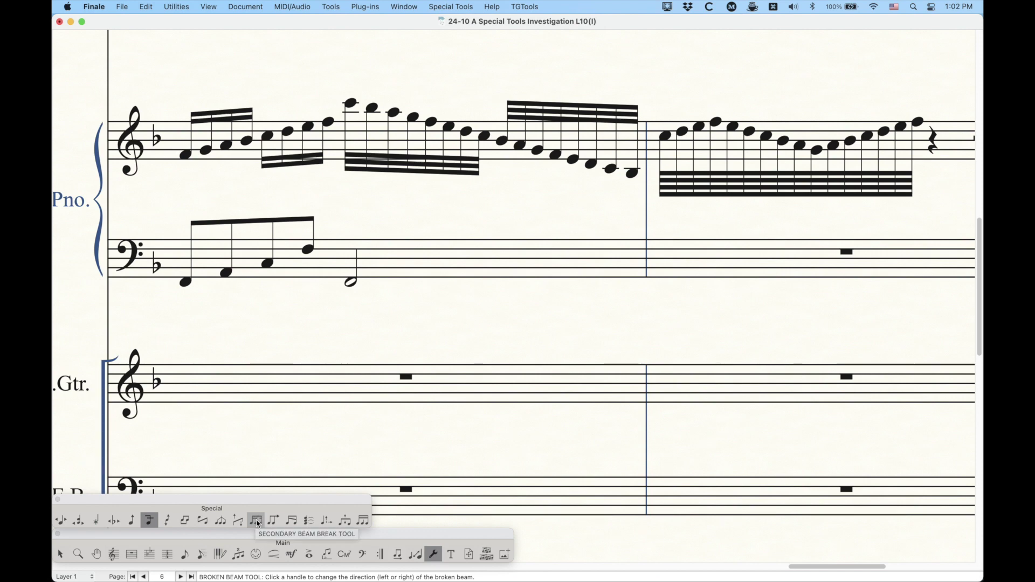
{"action": "left_click", "coordinate": [257, 521]}
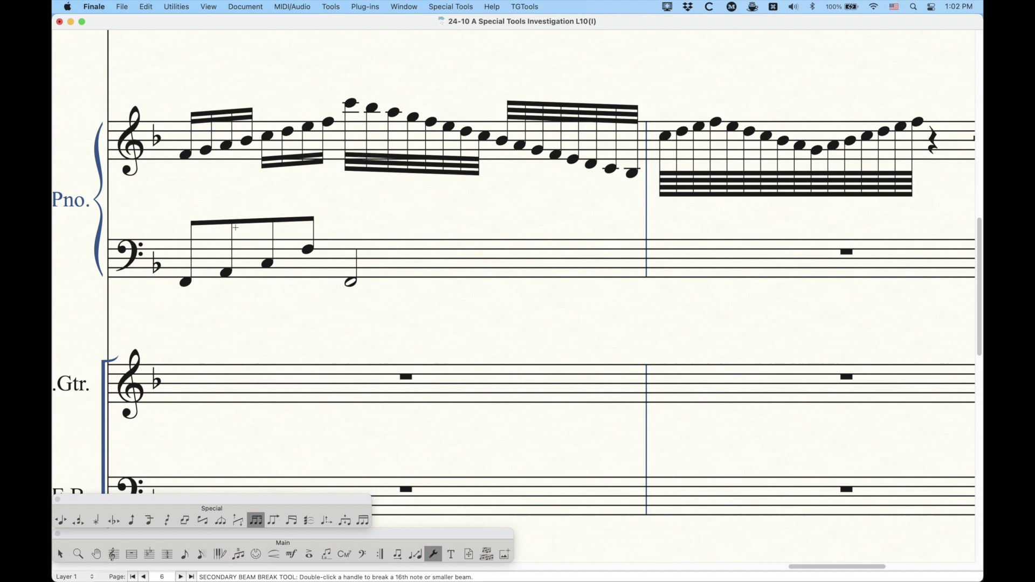
- Show the treble run's break handles and pick the points above the fourth and third notes, then one in the descending group
{"action": "left_click", "coordinate": [347, 272]}
{"action": "left_click", "coordinate": [367, 139]}
{"action": "left_click", "coordinate": [243, 96]}
{"action": "left_click", "coordinate": [243, 96]}
{"action": "key", "text": "BackSpace"}
{"action": "left_click", "coordinate": [223, 96]}
{"action": "left_click", "coordinate": [427, 97]}
- Open the break settings for the descending-group note and keep Break Through selected
{"action": "double_click", "coordinate": [428, 96]}
{"action": "left_click", "coordinate": [529, 139]}
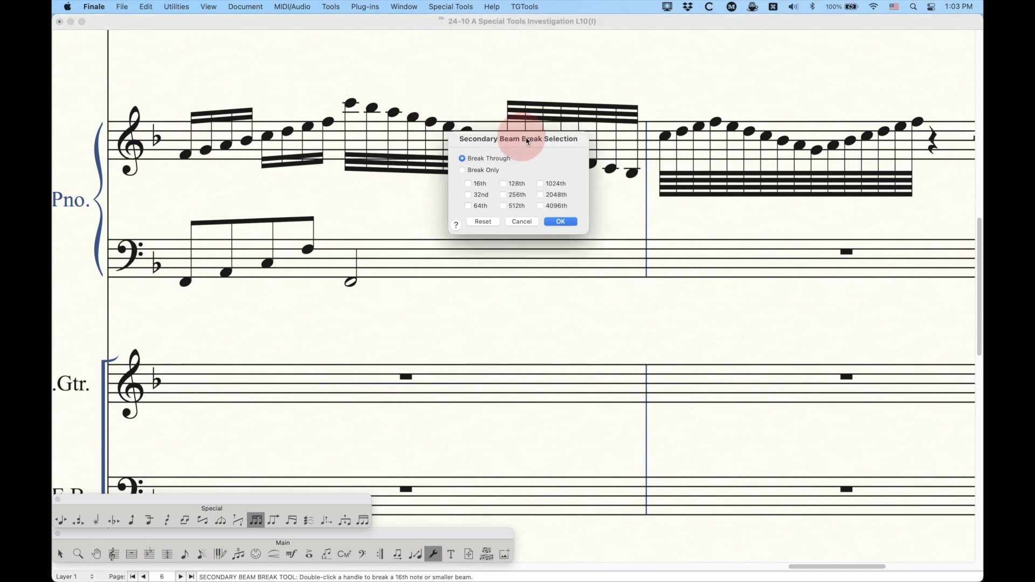
{"action": "left_click", "coordinate": [527, 222]}
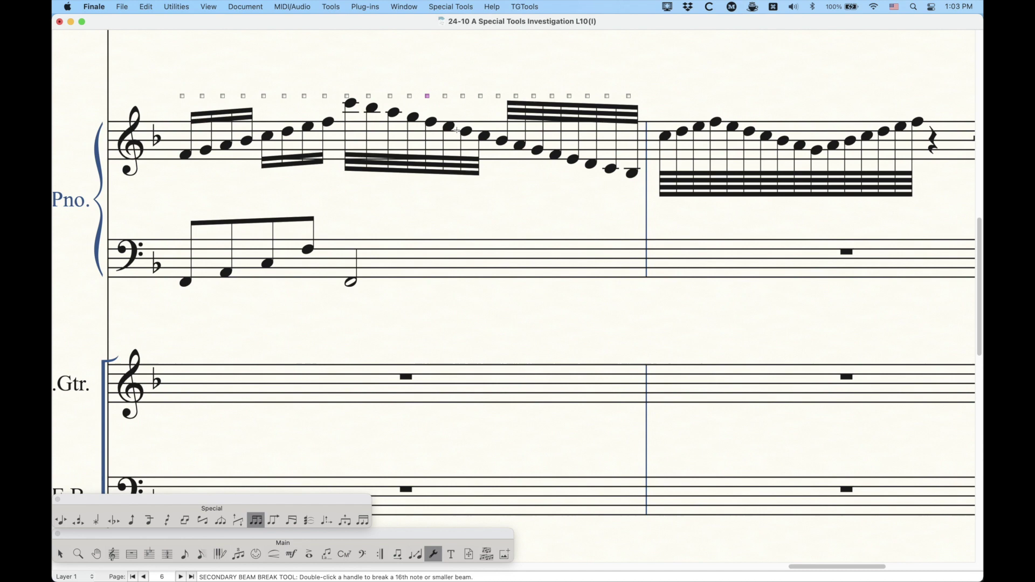
{"action": "key", "text": "Return"}
{"action": "left_click_drag", "start_coordinate": [502, 134], "coordinate": [502, 136]}
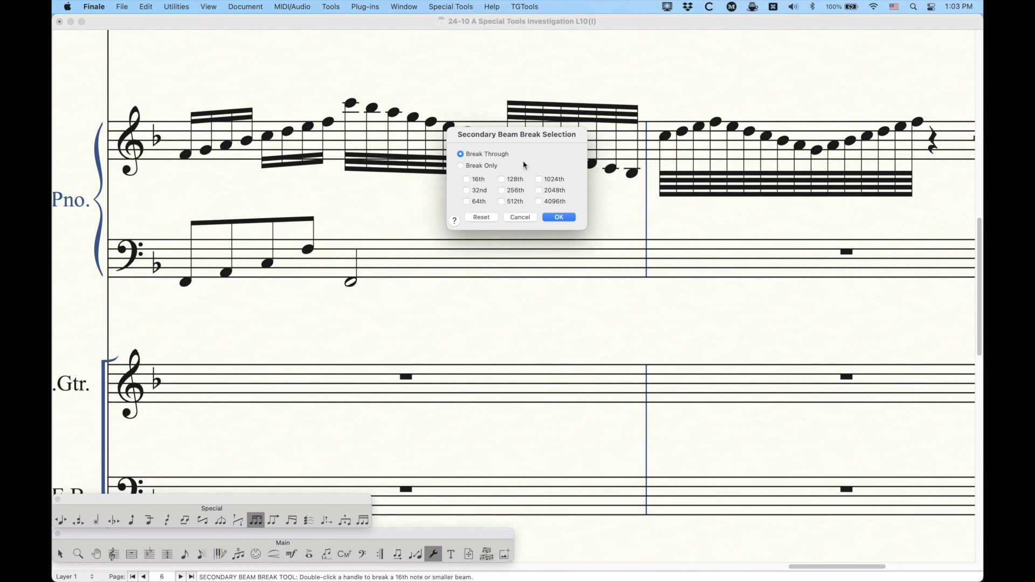
{"action": "left_click", "coordinate": [463, 166]}
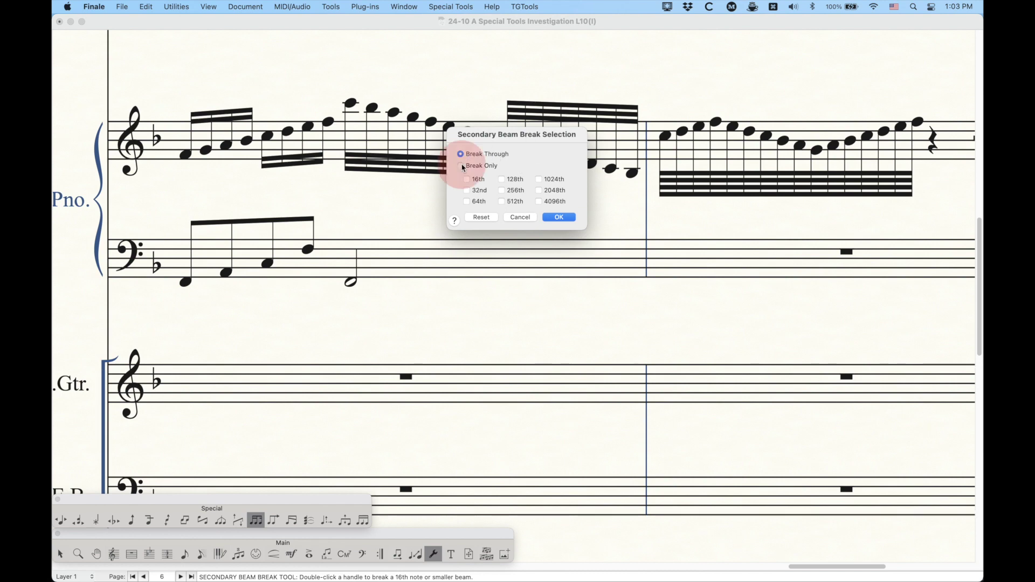
{"action": "left_click", "coordinate": [463, 155]}
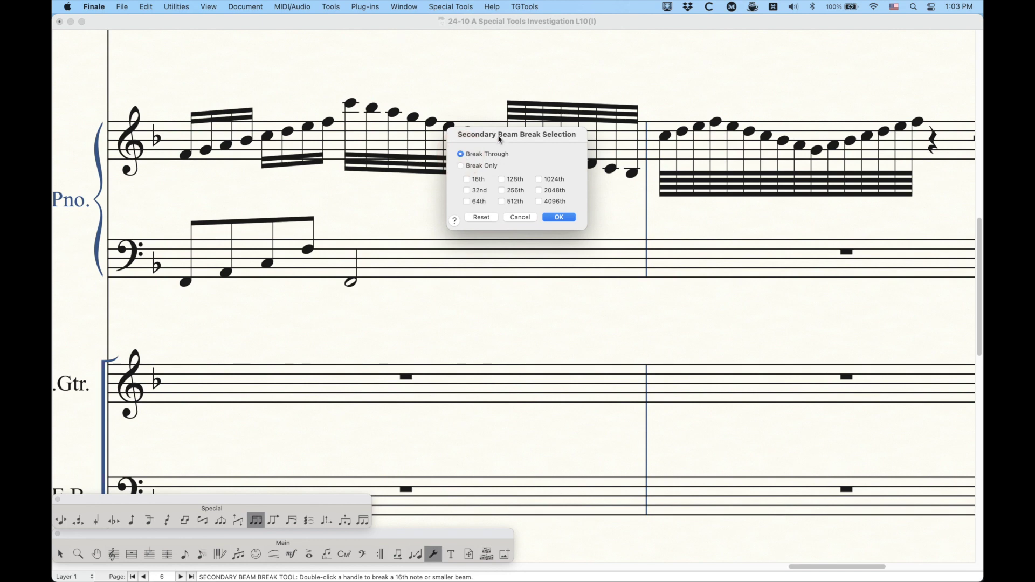
{"action": "left_click_drag", "start_coordinate": [500, 139], "coordinate": [541, 181]}
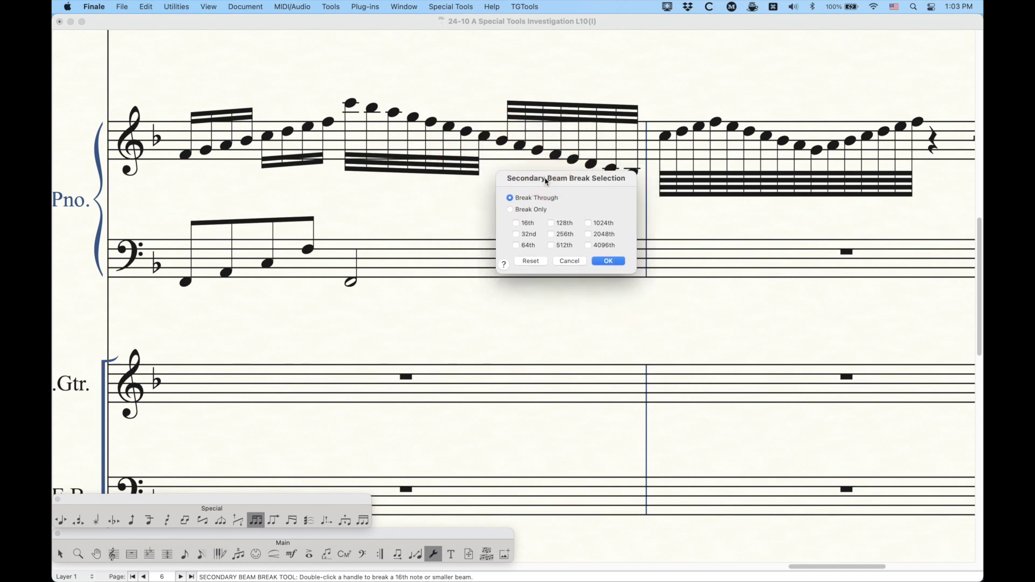
- Check every beam level from 16th through 4096th and apply the break
{"action": "left_click", "coordinate": [516, 226]}
{"action": "left_click", "coordinate": [516, 223]}
{"action": "left_click", "coordinate": [516, 234]}
{"action": "left_click", "coordinate": [516, 245]}
{"action": "left_click", "coordinate": [550, 223]}
{"action": "left_click", "coordinate": [517, 224]}
{"action": "left_click", "coordinate": [608, 261]}
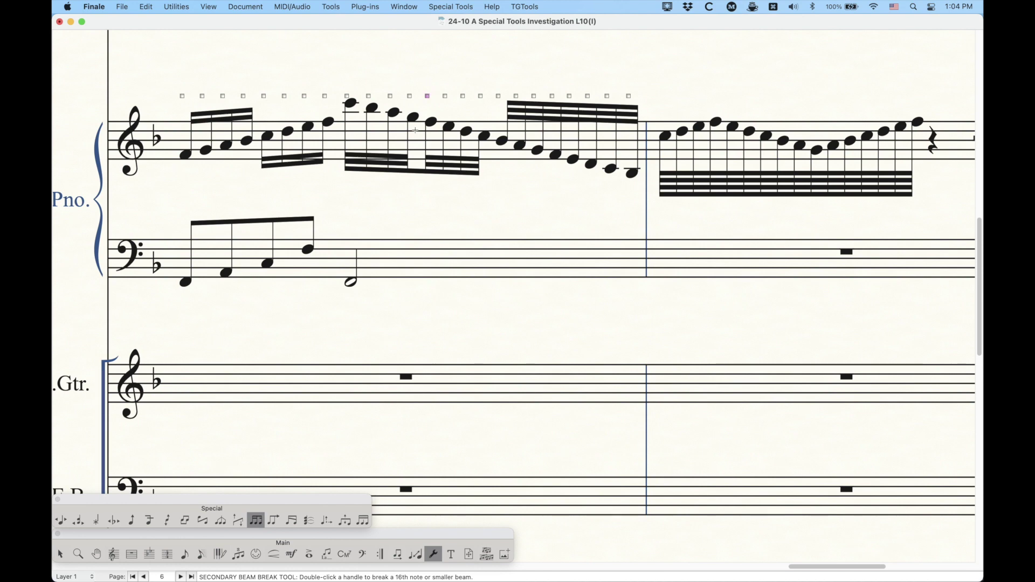
- Revise the current break so the 16th beam stays unbroken and confirm it
{"action": "key", "text": "Return"}
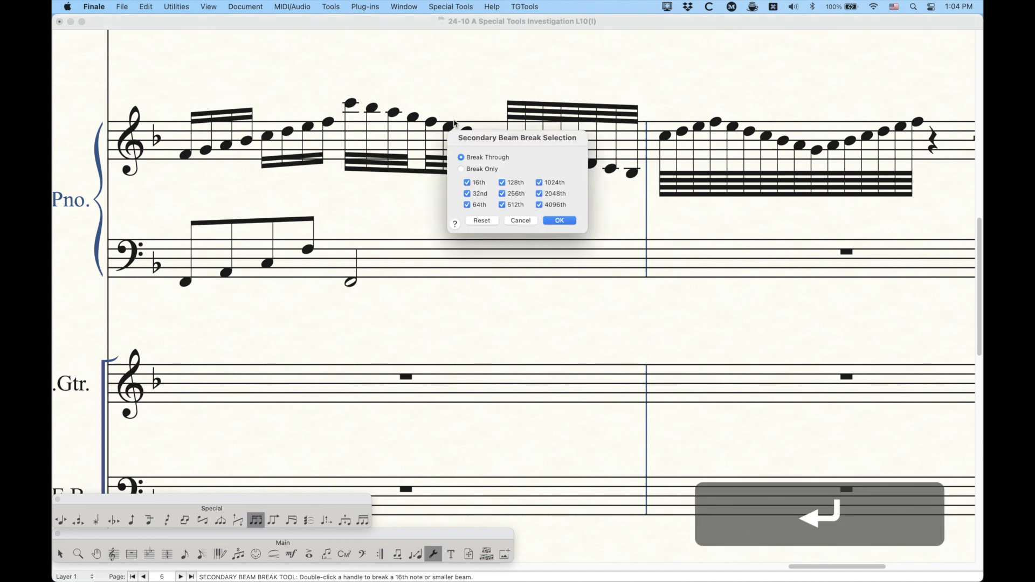
{"action": "left_click", "coordinate": [468, 194]}
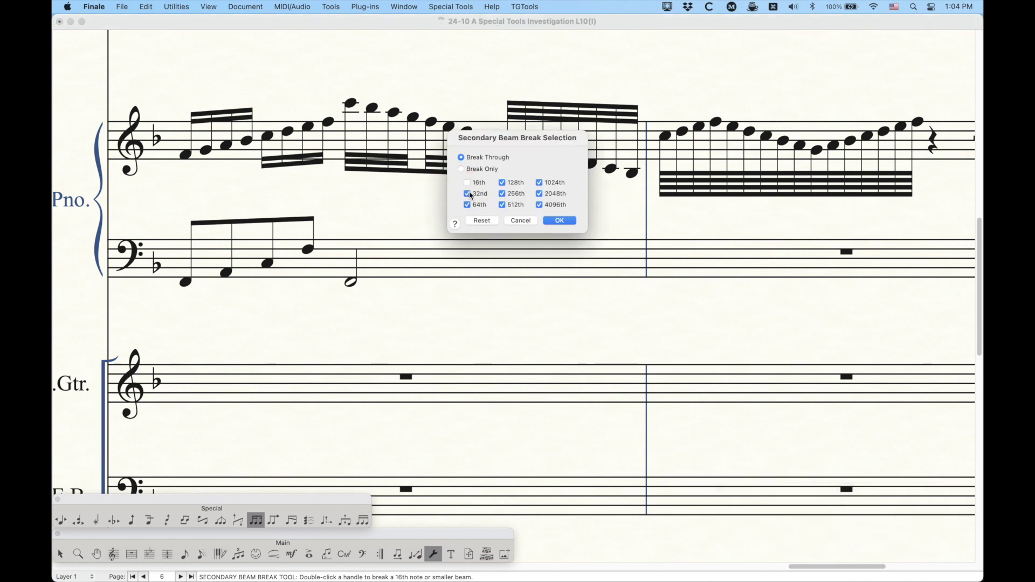
{"action": "left_click", "coordinate": [566, 221]}
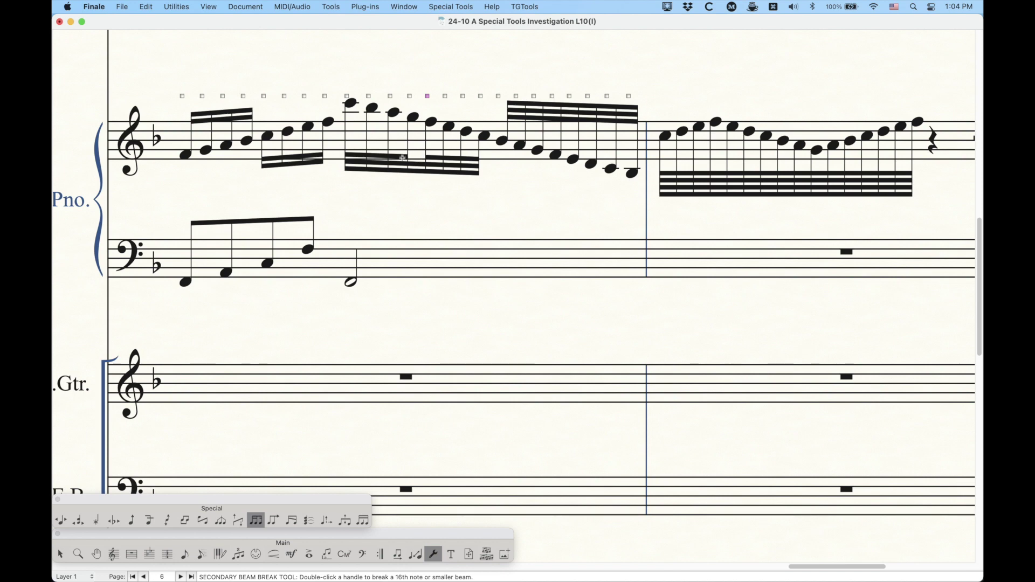
{"action": "key", "text": "Return"}
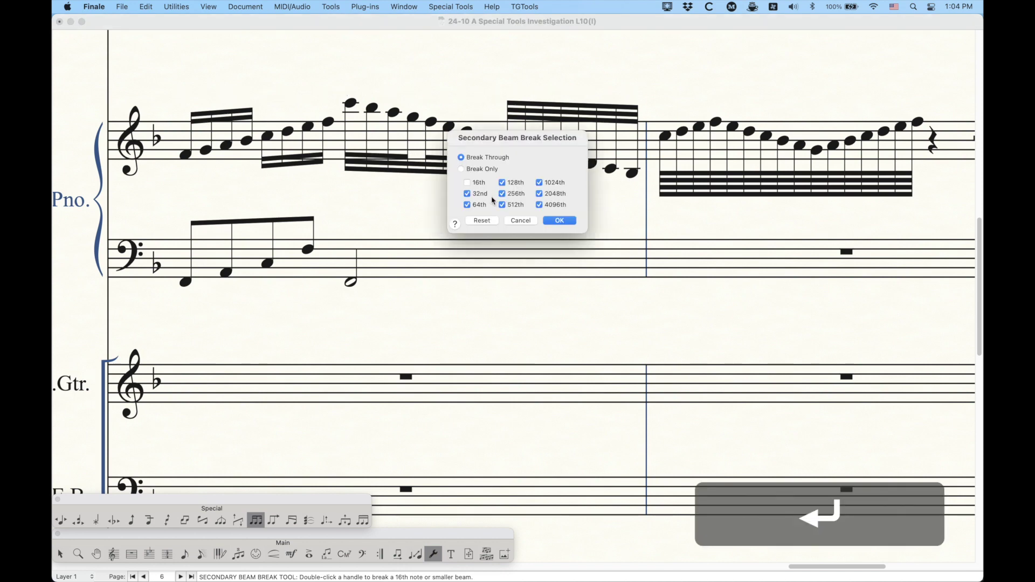
{"action": "left_click", "coordinate": [563, 220]}
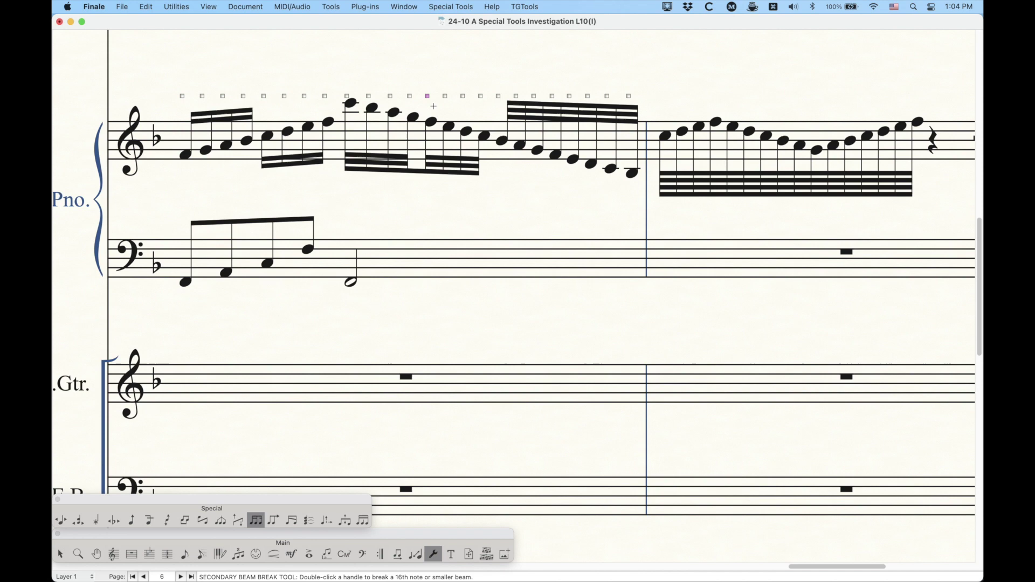
- Try breaking only the levels below 32nd, then restore the break through all levels
{"action": "key", "text": "Return"}
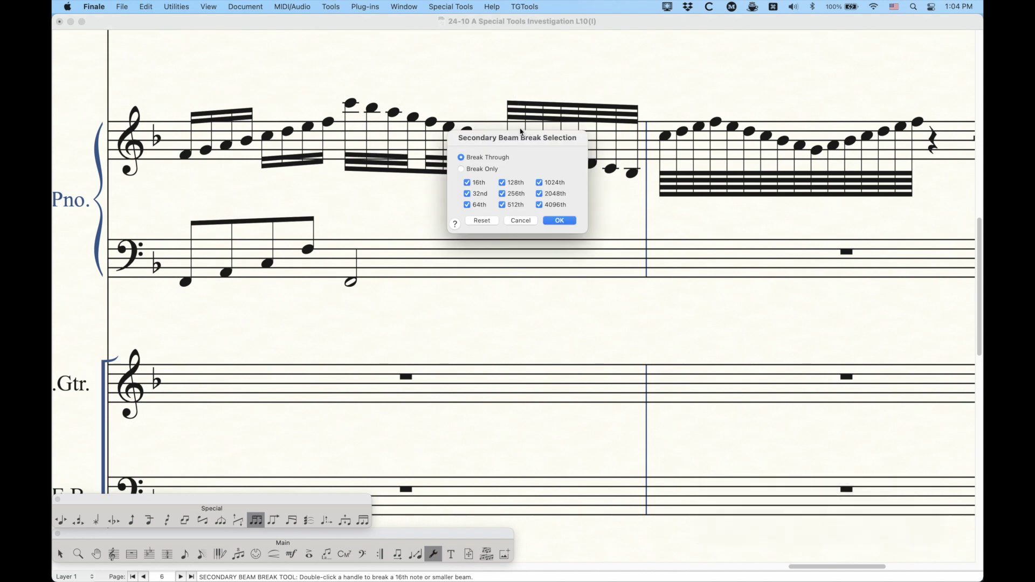
{"action": "left_click_drag", "start_coordinate": [522, 132], "coordinate": [550, 136]}
{"action": "left_click", "coordinate": [496, 188]}
{"action": "left_click", "coordinate": [495, 198]}
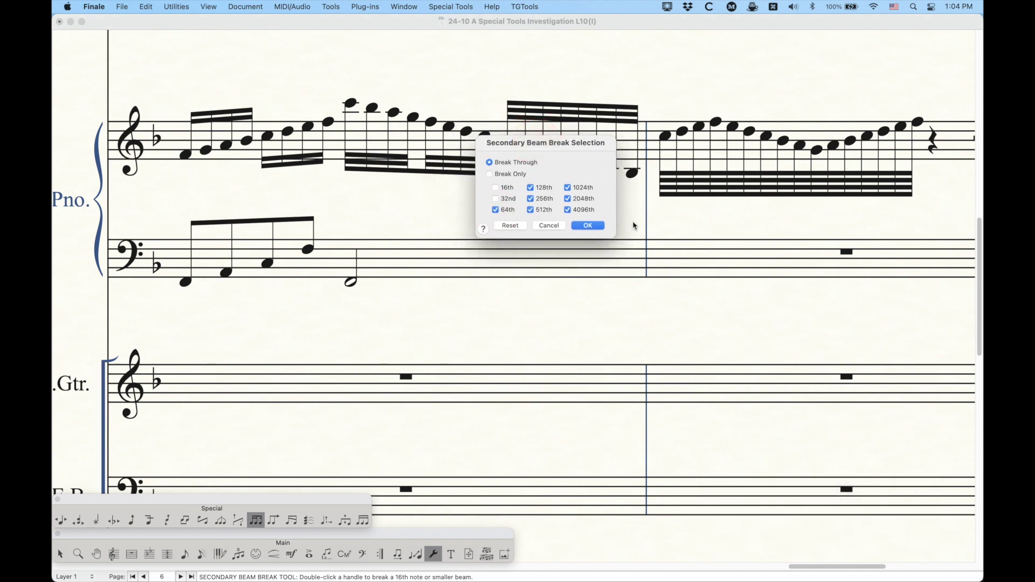
{"action": "left_click", "coordinate": [588, 225]}
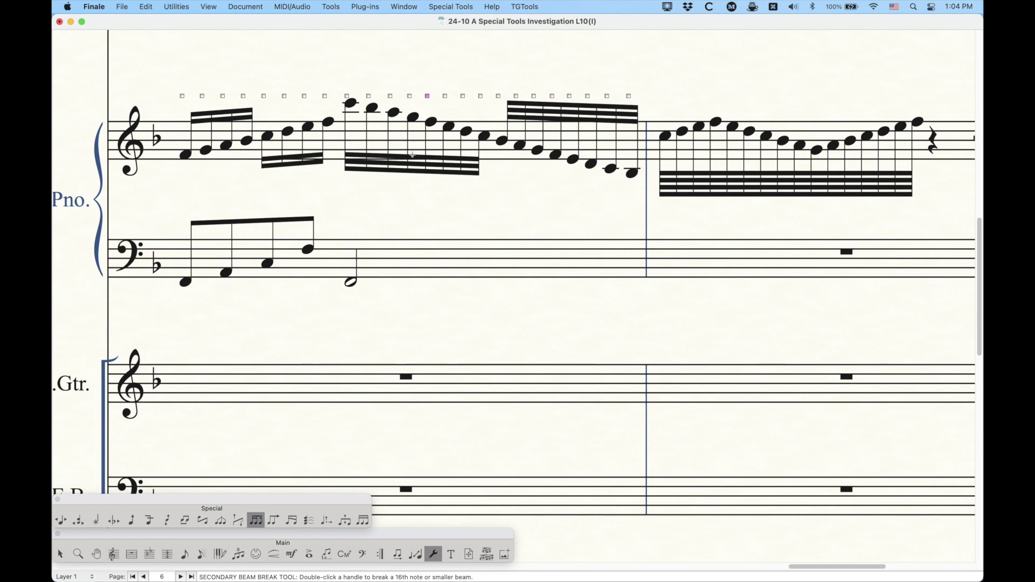
{"action": "key", "text": "Return"}
{"action": "left_click", "coordinate": [468, 183]}
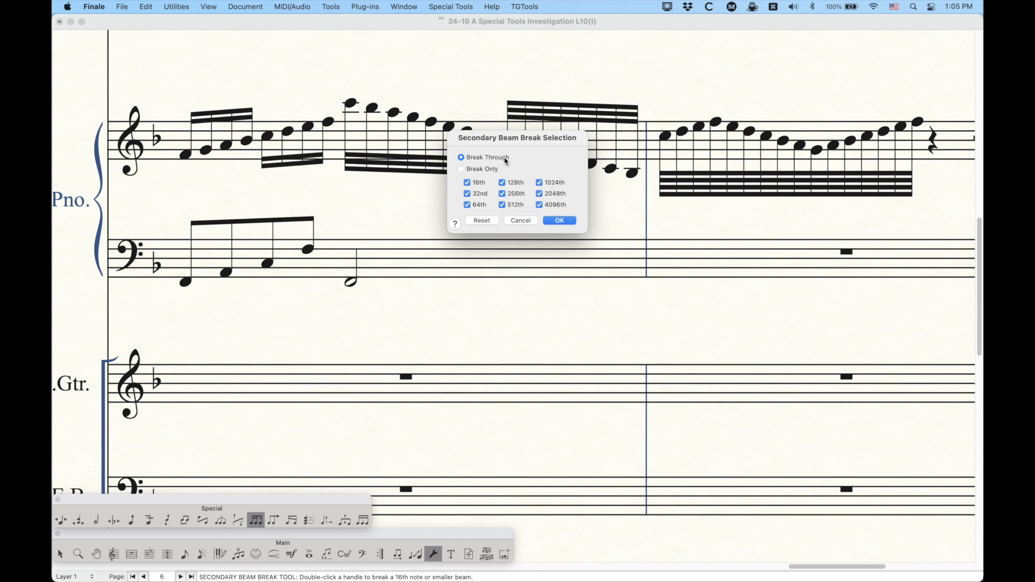
{"action": "left_click", "coordinate": [558, 220]}
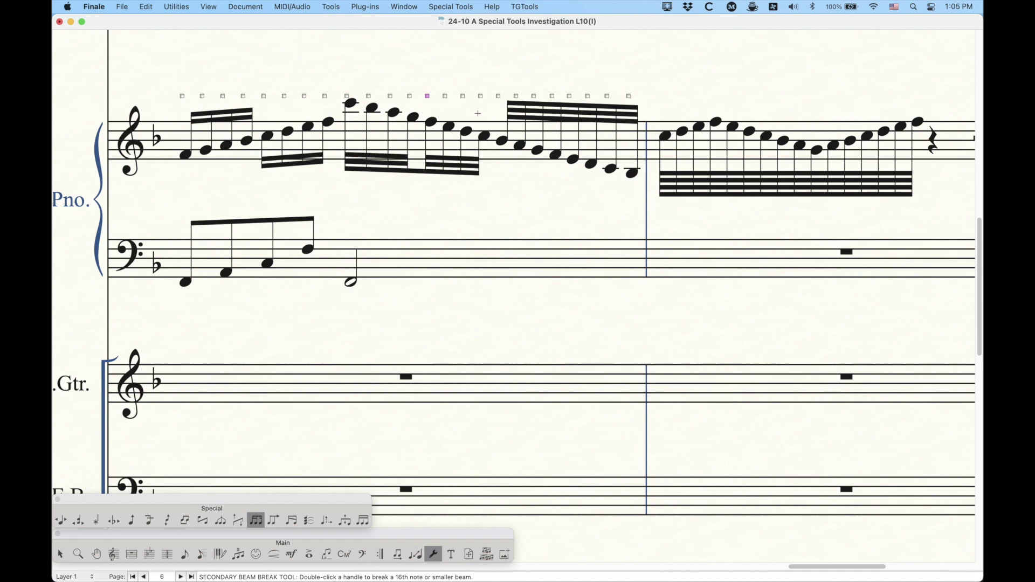
- Break the beams at two more notes, keeping the 16th beam intact at the second
{"action": "double_click", "coordinate": [463, 96]}
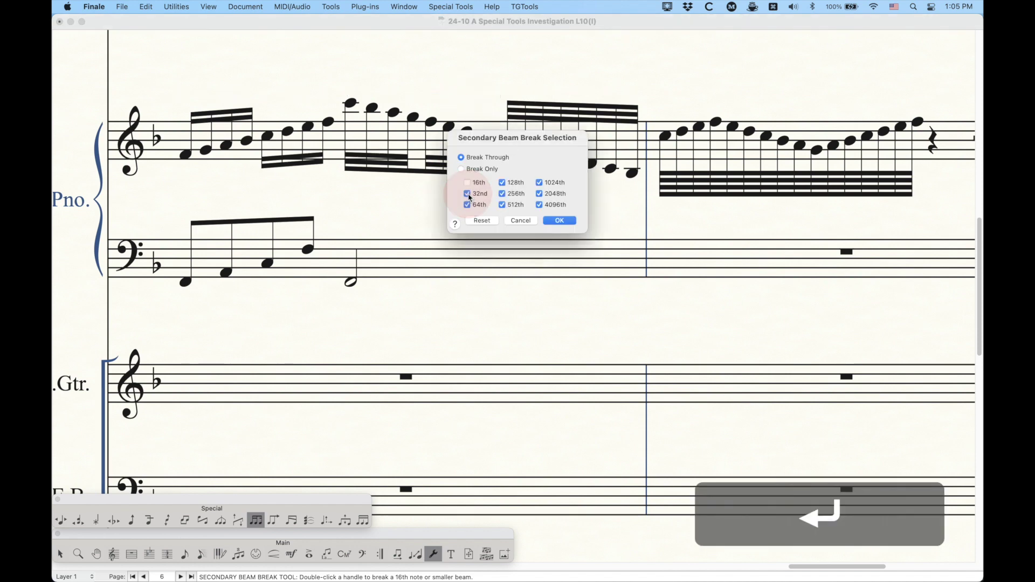
{"action": "key", "text": "Return"}
{"action": "double_click", "coordinate": [390, 96]}
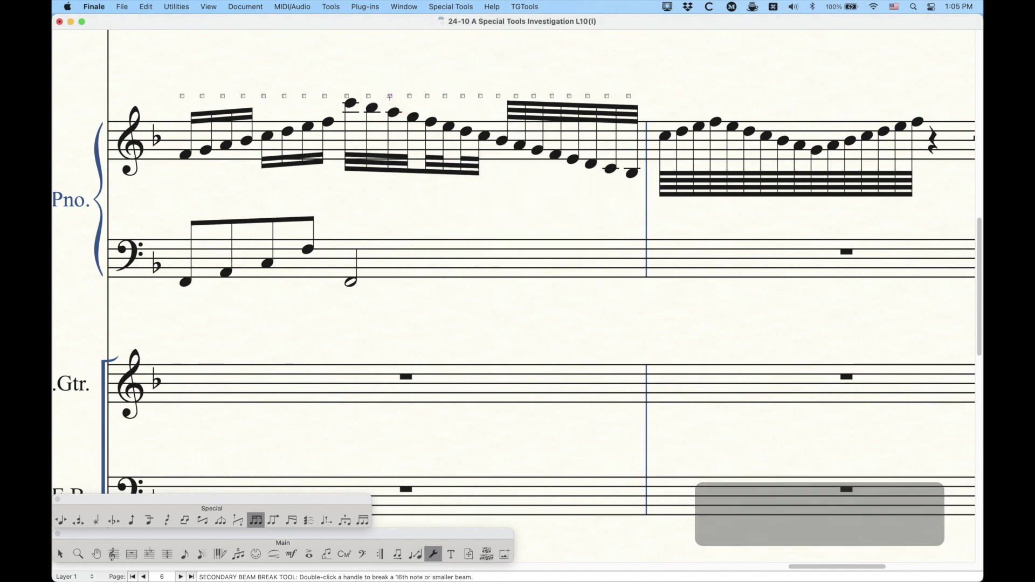
{"action": "left_click", "coordinate": [478, 185]}
{"action": "key", "text": "Return"}
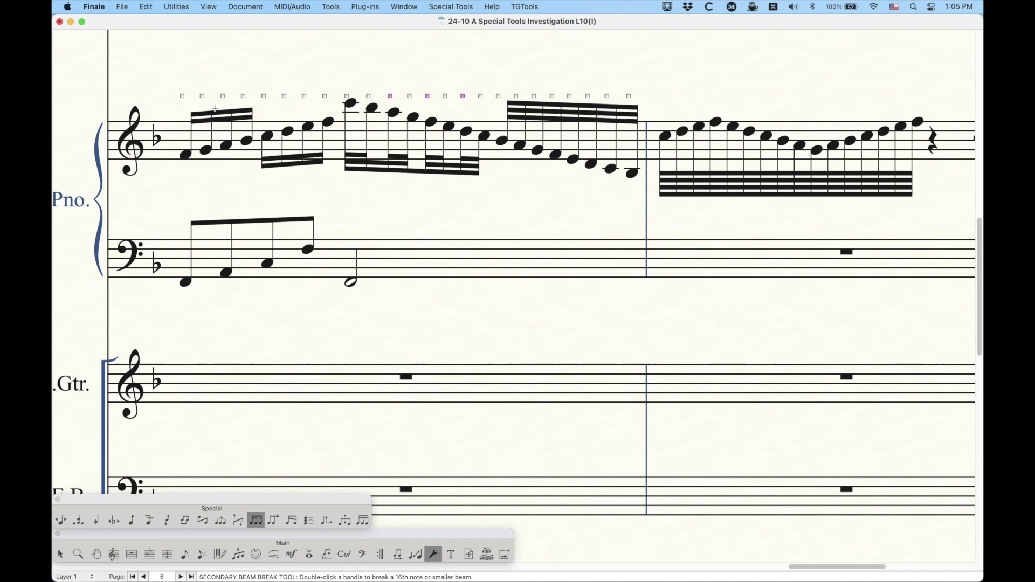
{"action": "left_click", "coordinate": [182, 96]}
- Show break points on the next 32nd-note group and break only its 16th beam at one note
{"action": "scroll", "coordinate": [547, 260], "scroll_direction": "right", "scroll_amount": 5}
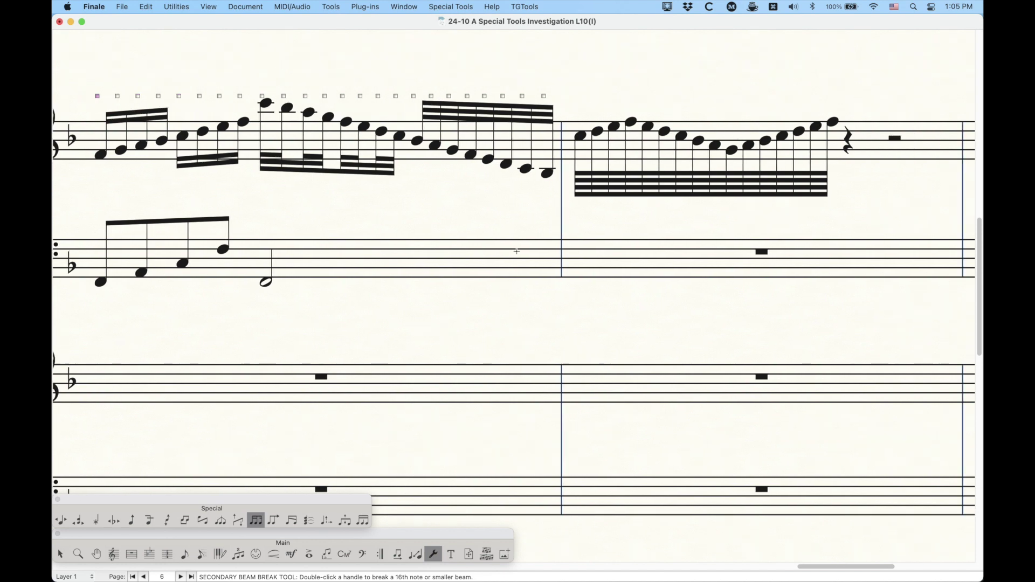
{"action": "left_click", "coordinate": [568, 131]}
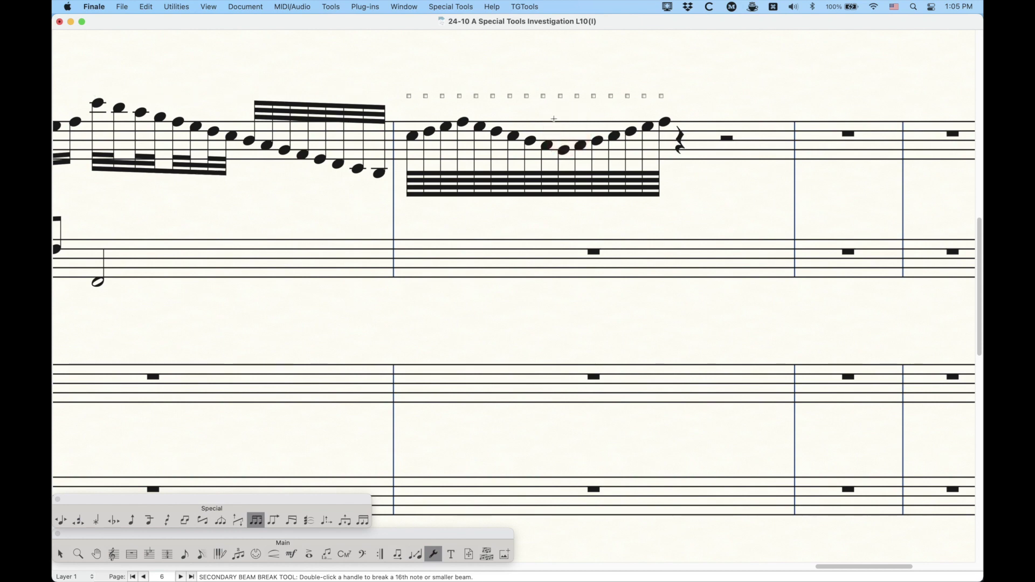
{"action": "left_click", "coordinate": [543, 97]}
{"action": "key", "text": "Return"}
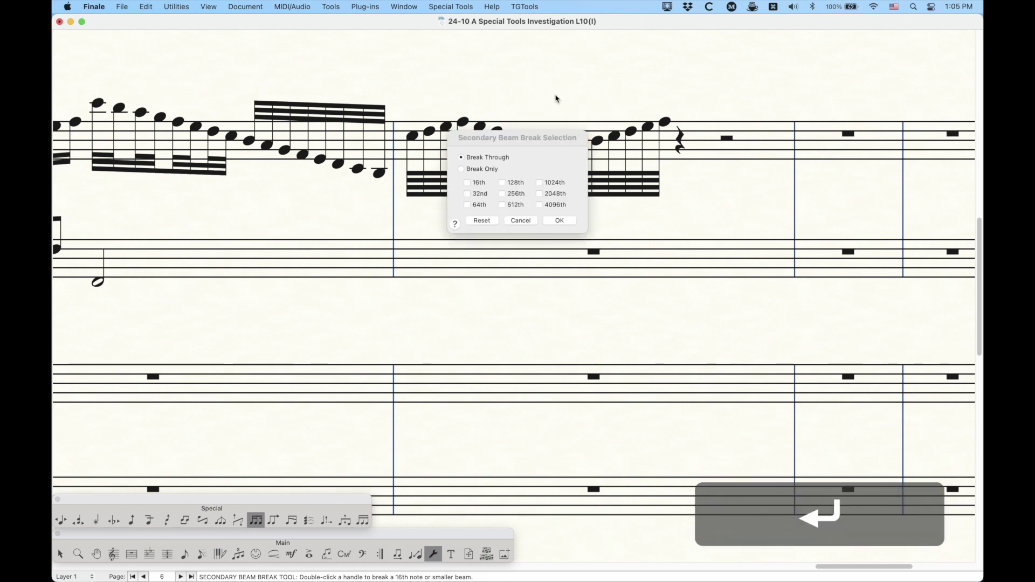
{"action": "left_click", "coordinate": [462, 169]}
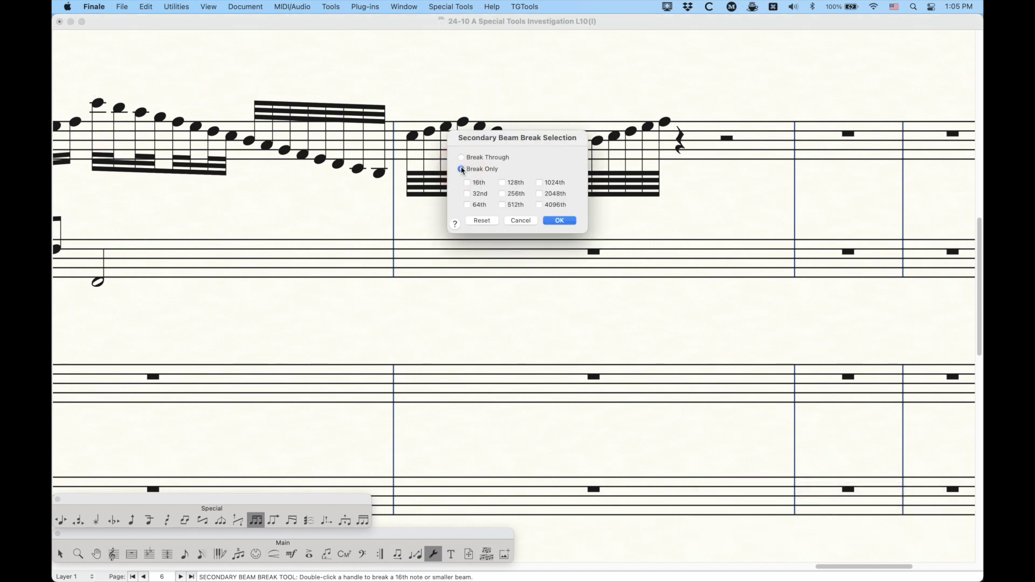
{"action": "left_click_drag", "start_coordinate": [515, 140], "coordinate": [516, 220]}
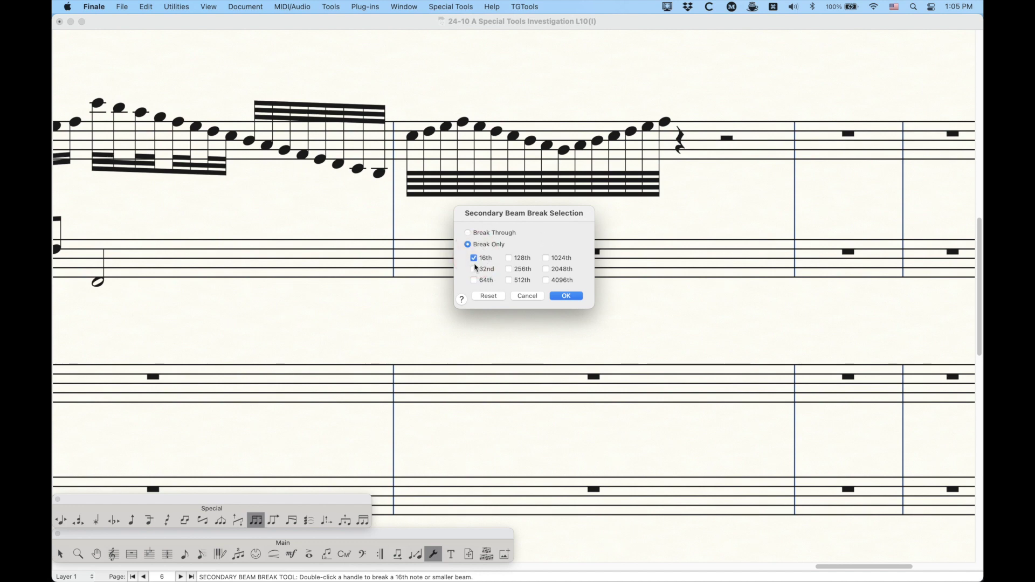
{"action": "left_click", "coordinate": [476, 260]}
{"action": "left_click", "coordinate": [566, 297]}
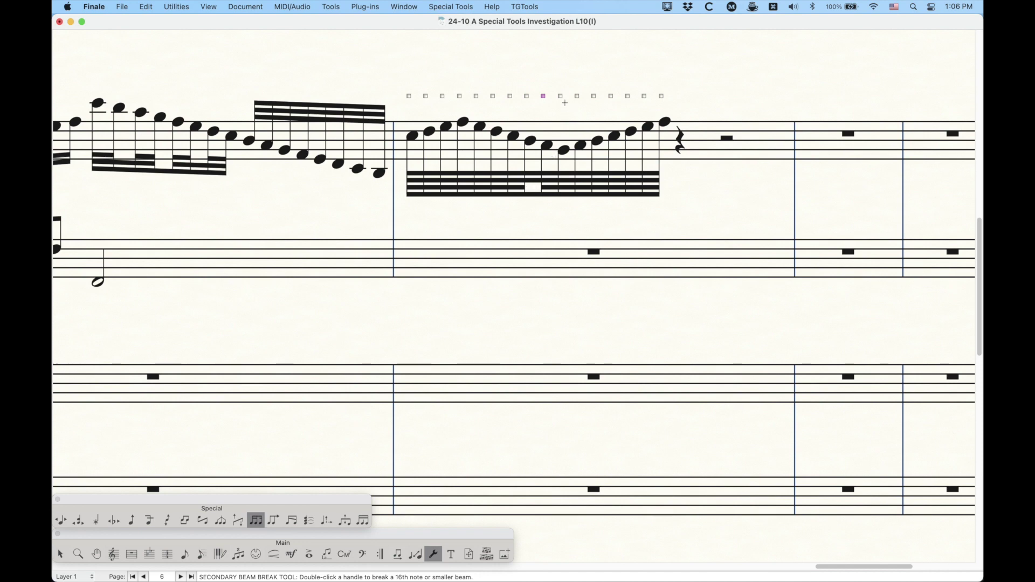
- Revise that note's break to 16th and 32nd, then to break through all levels except 16th
{"action": "key", "text": "Return"}
{"action": "left_click", "coordinate": [468, 193]}
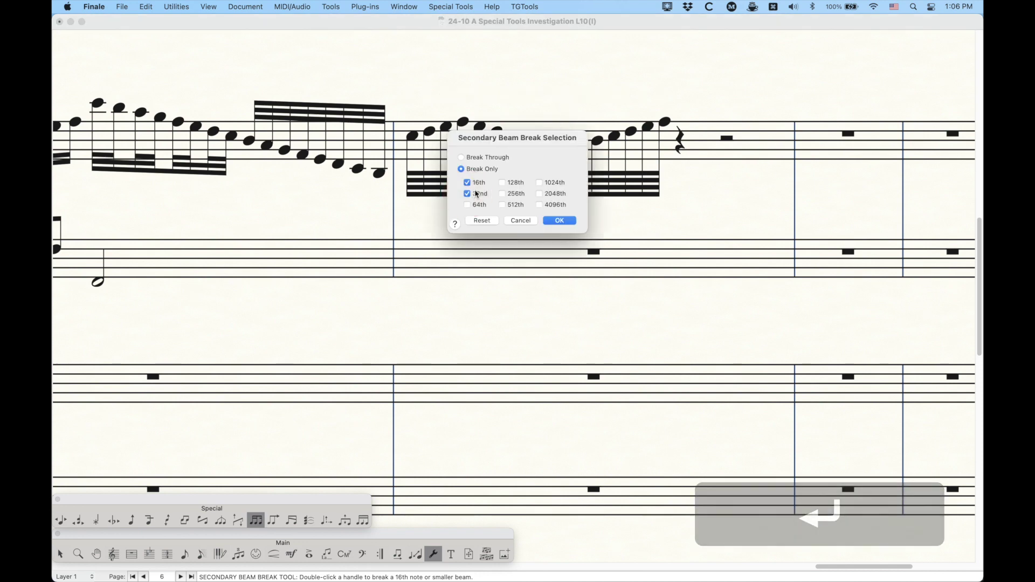
{"action": "left_click", "coordinate": [561, 221]}
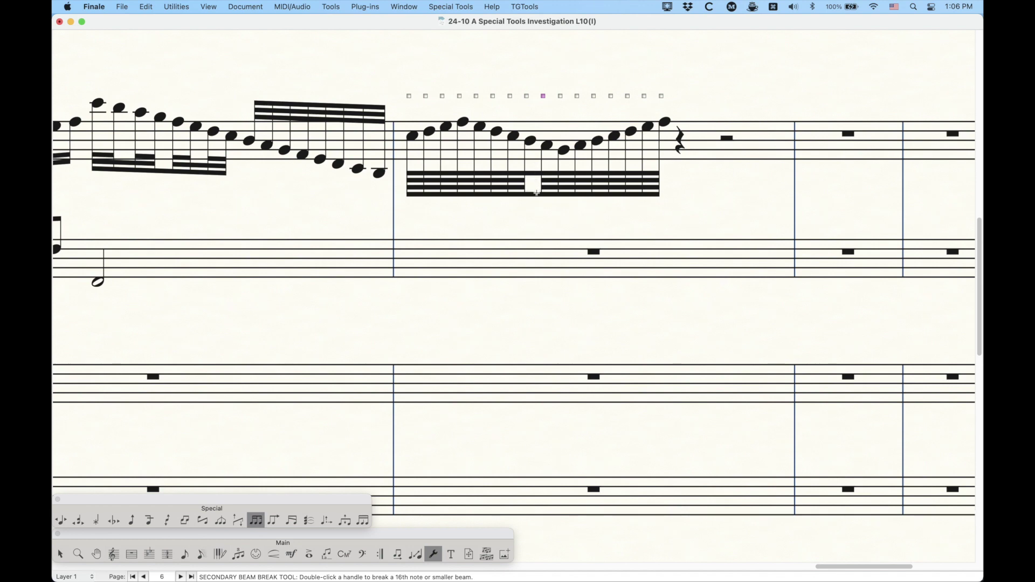
{"action": "key", "text": "Return"}
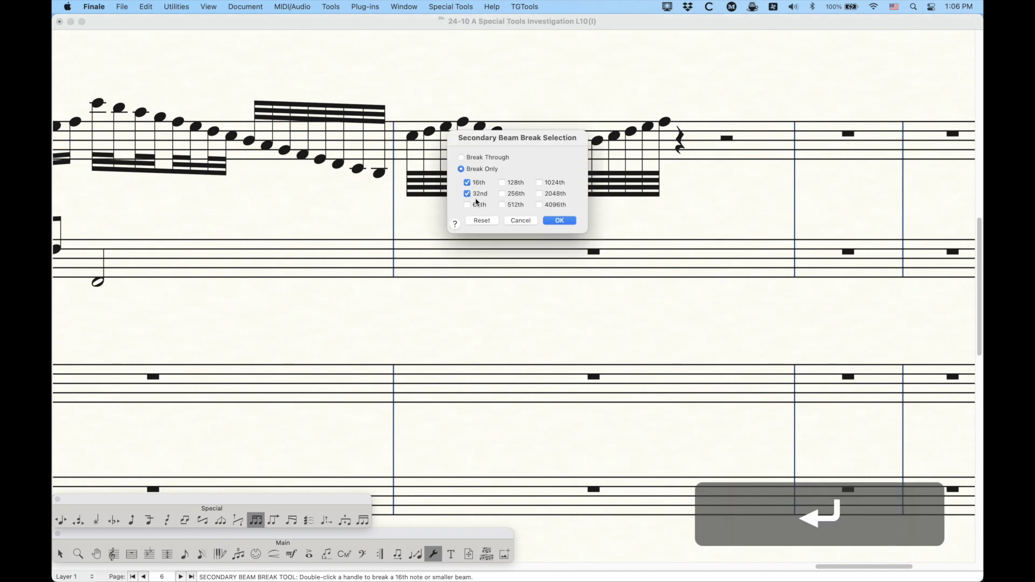
{"action": "left_click", "coordinate": [486, 158]}
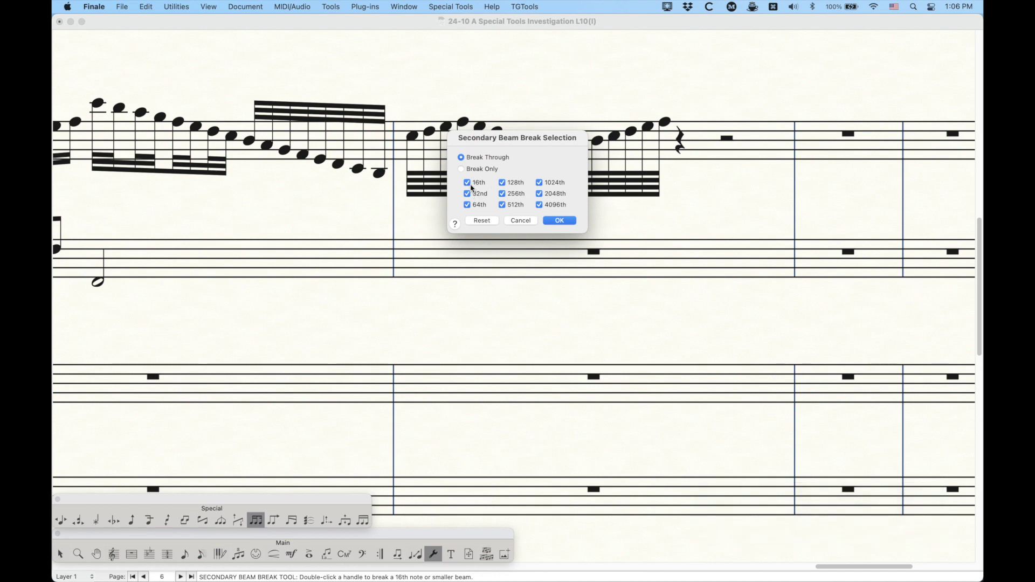
{"action": "left_click", "coordinate": [469, 185]}
{"action": "left_click", "coordinate": [559, 220]}
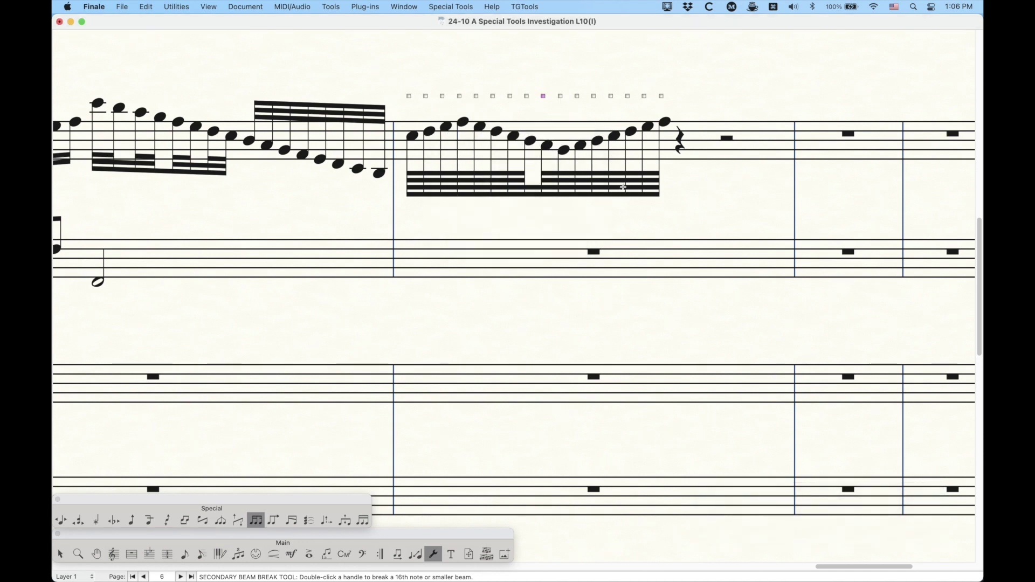
{"action": "key", "text": "Return"}
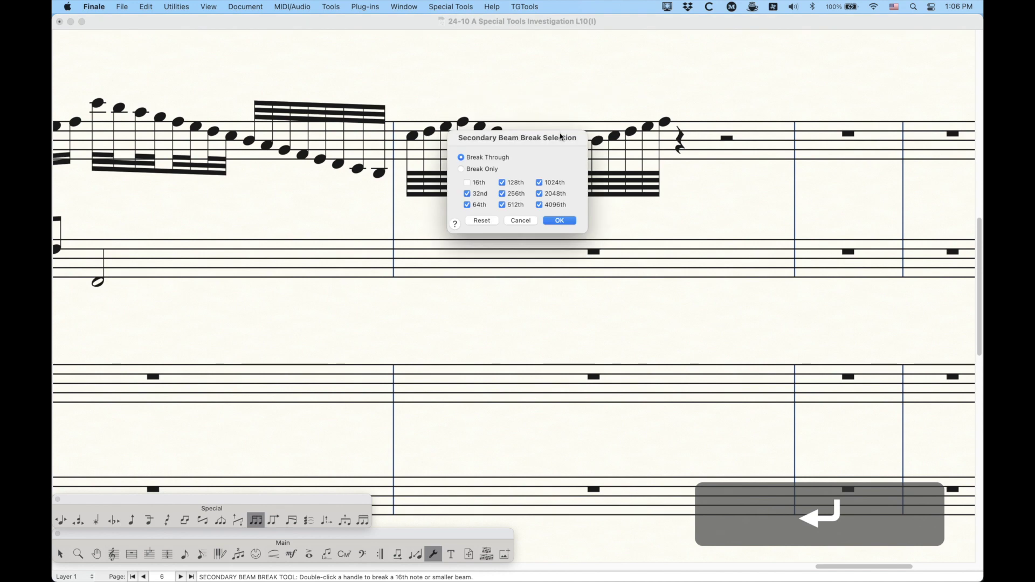
{"action": "left_click", "coordinate": [521, 221]}
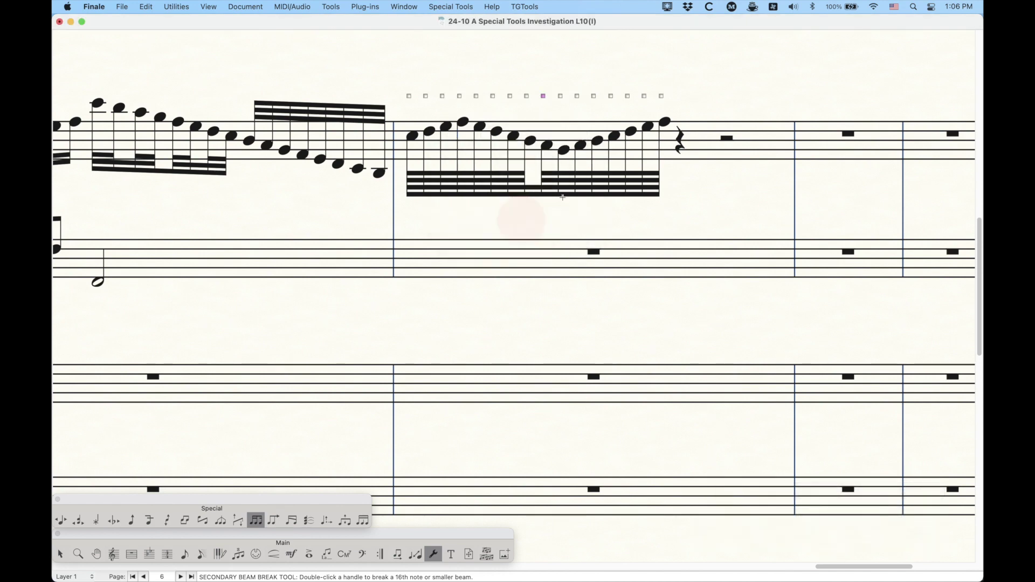
- Break only the 32nd beam at the next note and only the 64th beam at another
{"action": "left_click", "coordinate": [577, 96]}
{"action": "key", "text": "Return"}
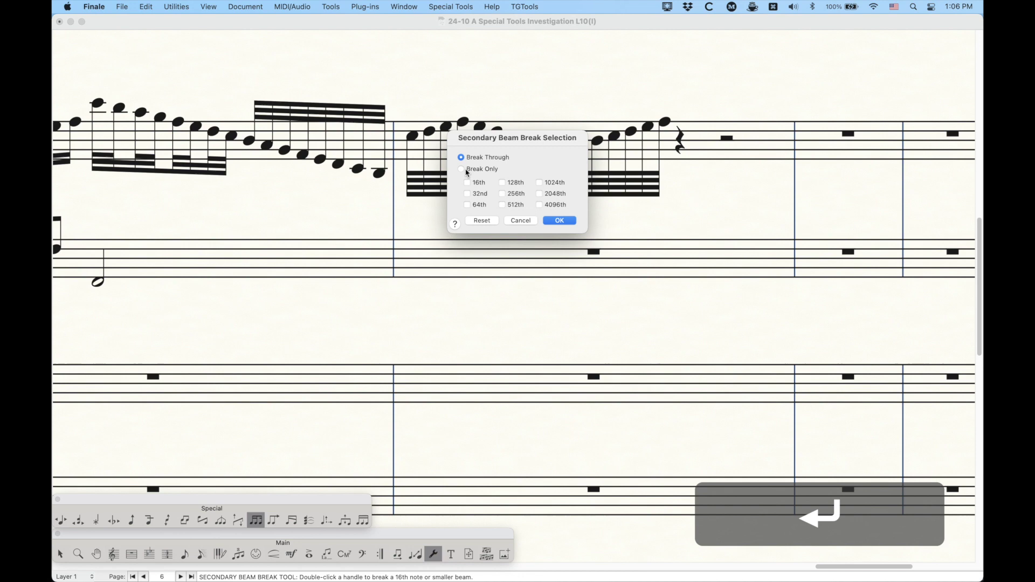
{"action": "left_click", "coordinate": [462, 169]}
{"action": "left_click", "coordinate": [467, 193]}
{"action": "left_click", "coordinate": [560, 221]}
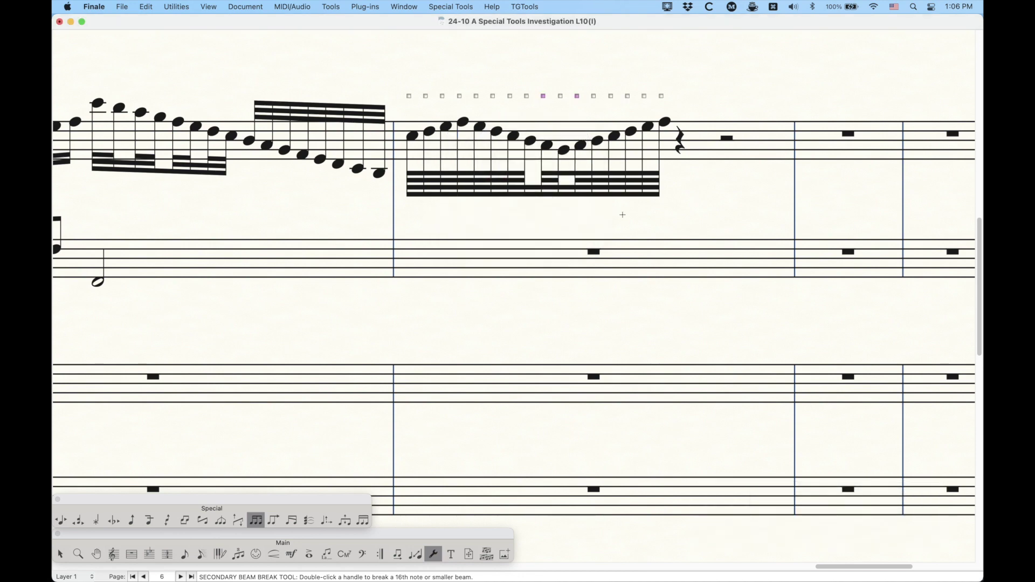
{"action": "key", "text": "Return"}
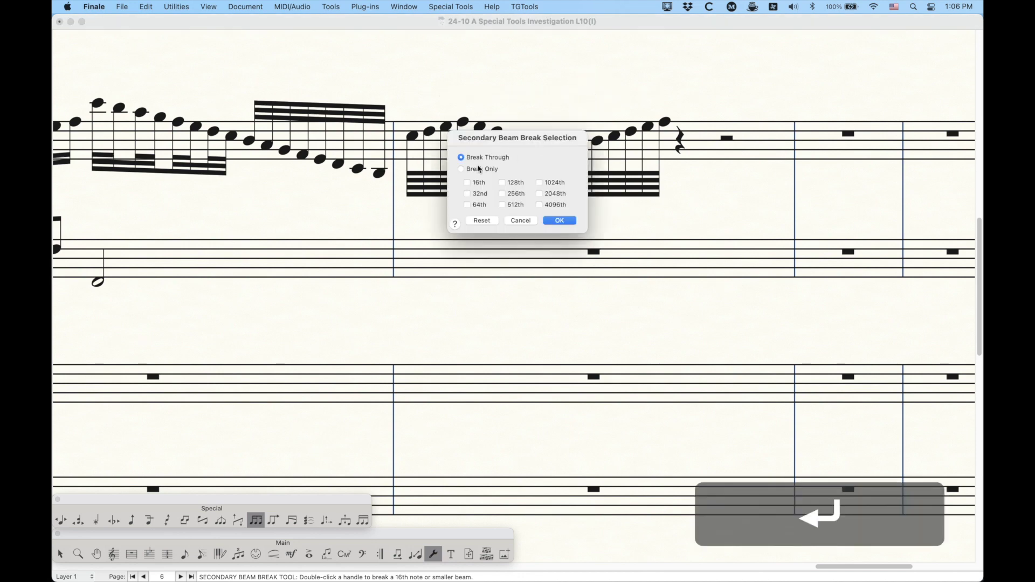
{"action": "left_click", "coordinate": [461, 169]}
{"action": "left_click", "coordinate": [468, 205]}
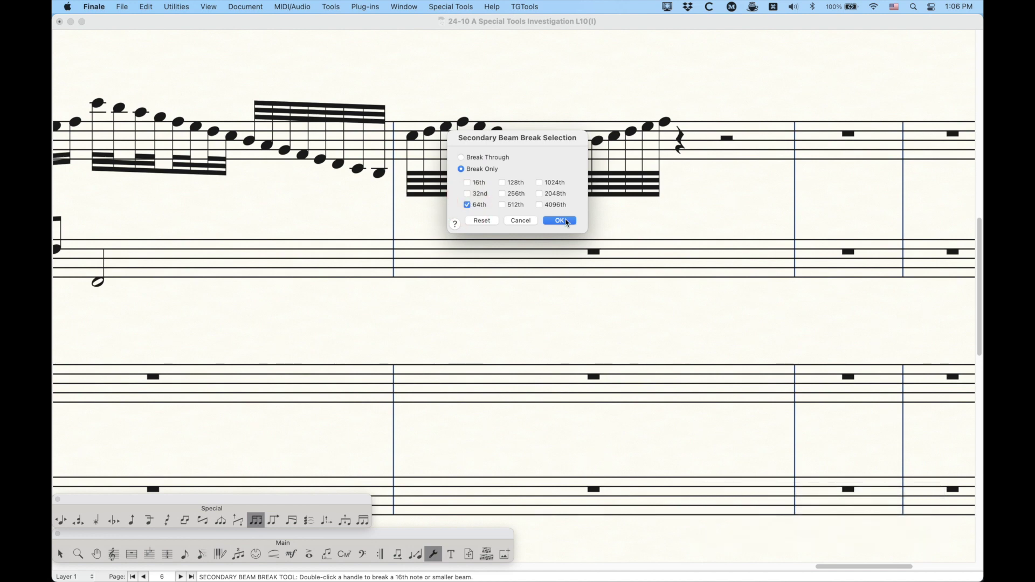
{"action": "left_click", "coordinate": [559, 220]}
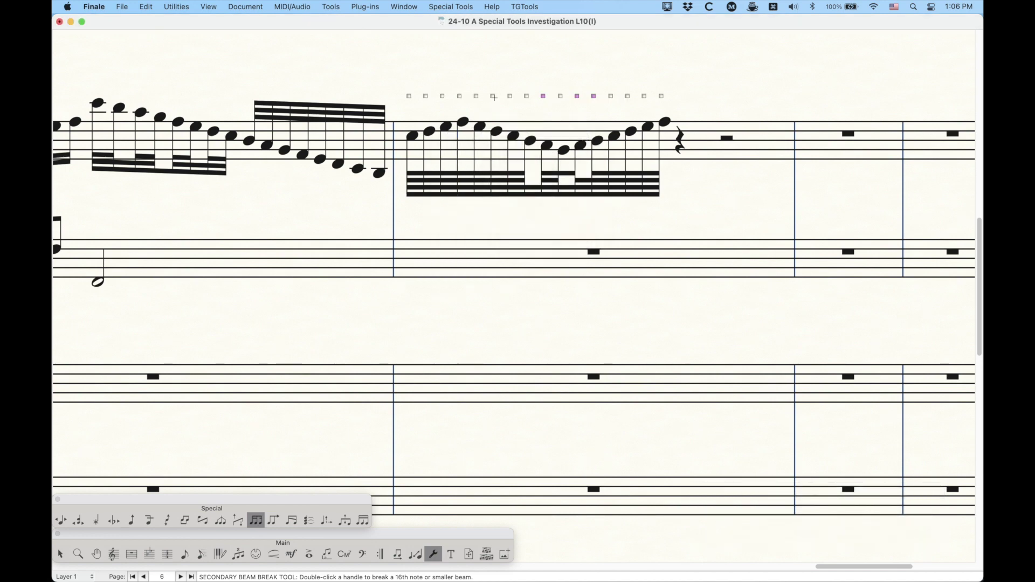
- Break the 16th and 64th beams at an earlier note and the 32nd beam at another
{"action": "left_click", "coordinate": [493, 96]}
{"action": "key", "text": "Return"}
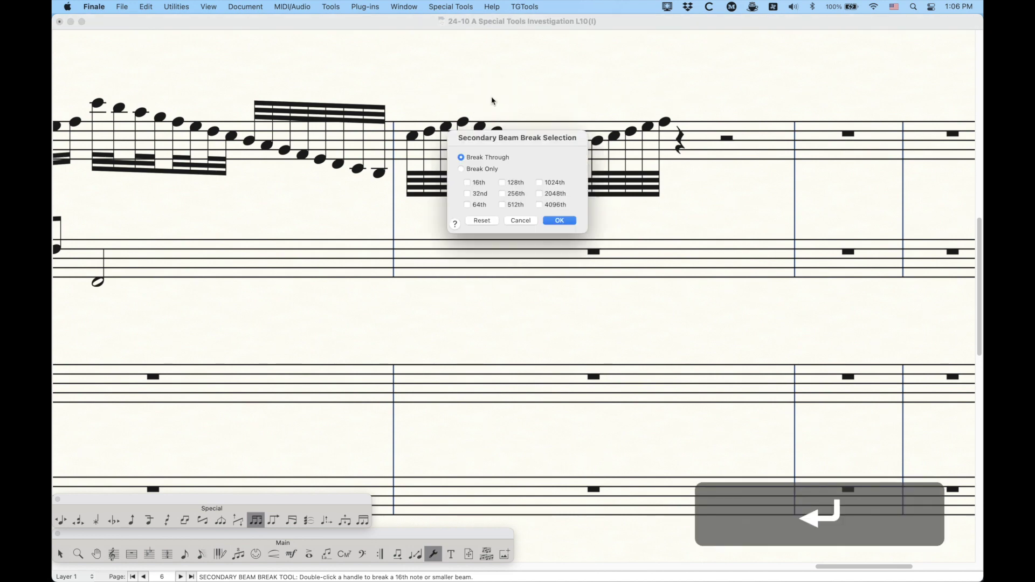
{"action": "left_click", "coordinate": [469, 168]}
{"action": "left_click", "coordinate": [467, 182]}
{"action": "left_click", "coordinate": [469, 205]}
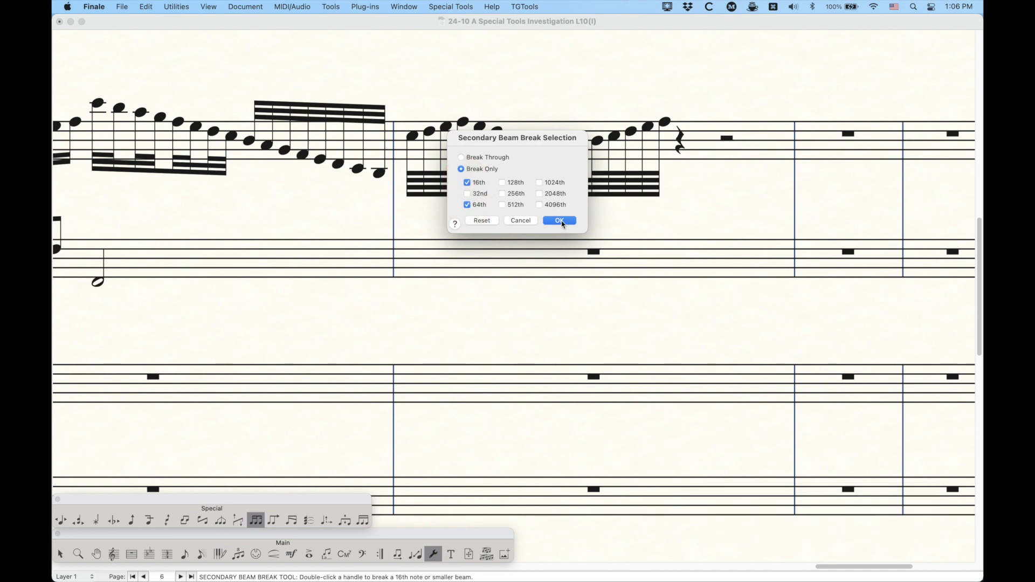
{"action": "left_click", "coordinate": [560, 221]}
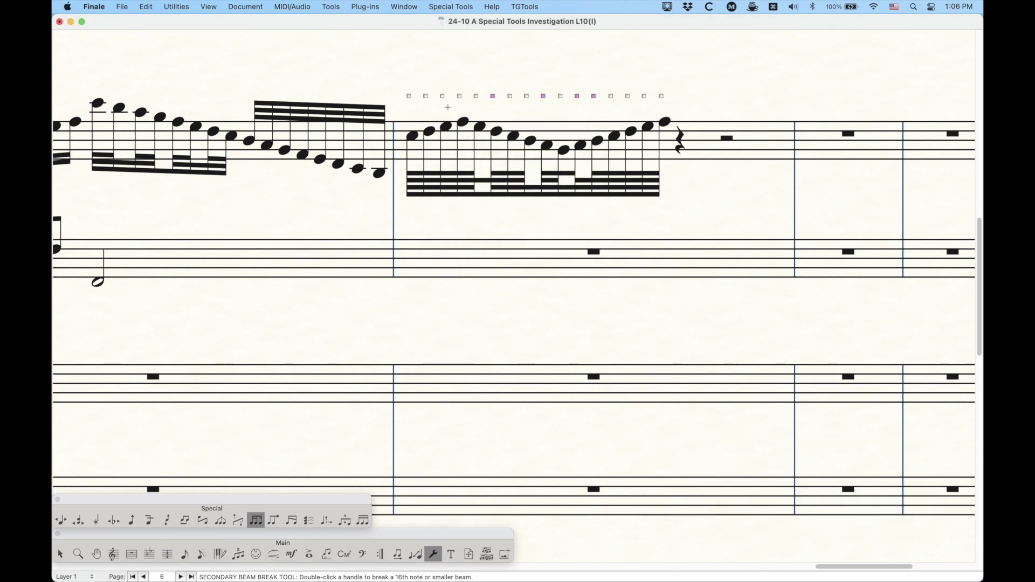
{"action": "left_click", "coordinate": [476, 96]}
{"action": "key", "text": "Return"}
{"action": "left_click", "coordinate": [462, 169]}
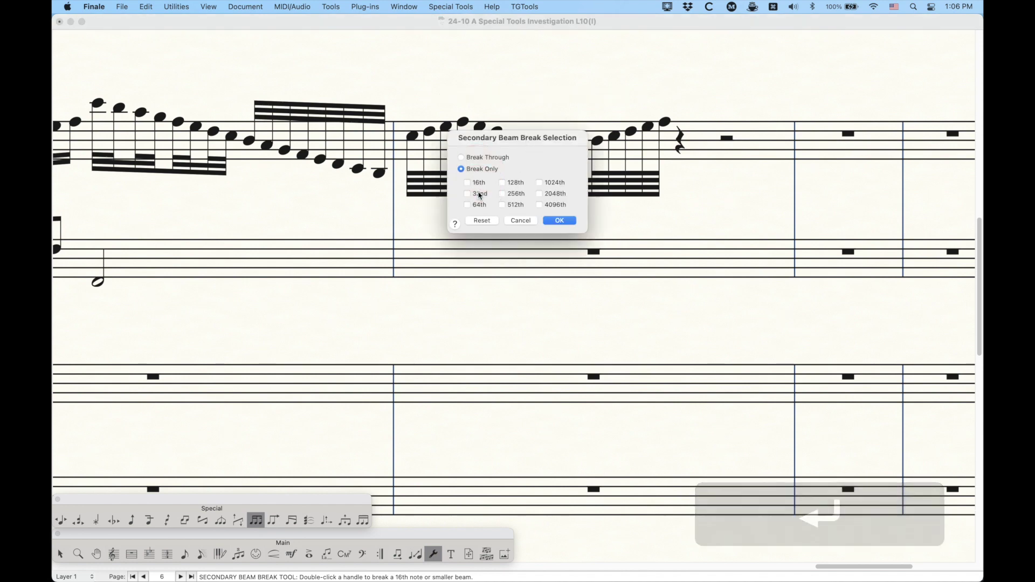
{"action": "left_click", "coordinate": [560, 220]}
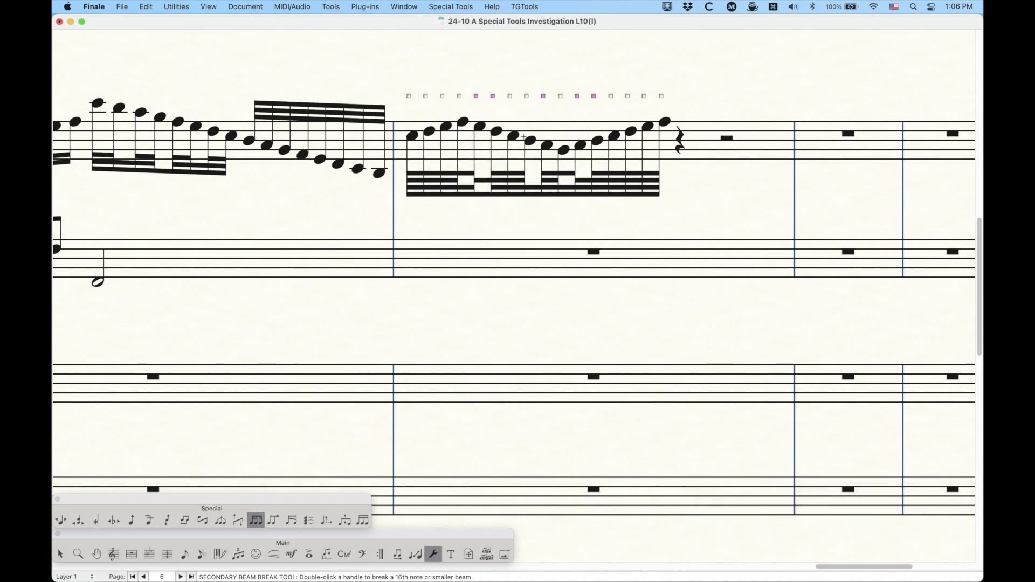
- Break the 32nd and 64th beams at another note in the run
{"action": "left_click", "coordinate": [510, 96]}
{"action": "key", "text": "Return"}
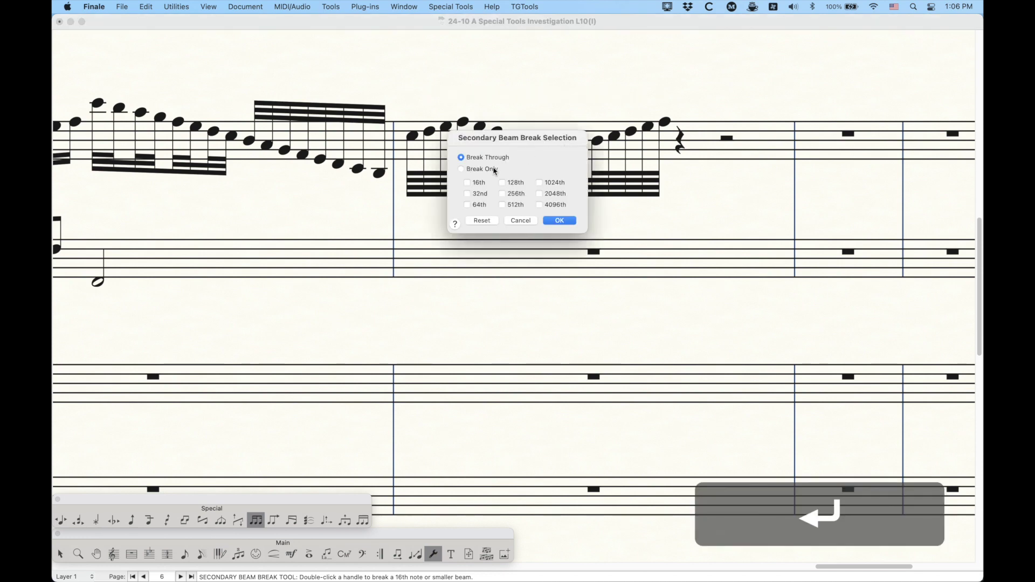
{"action": "left_click", "coordinate": [469, 170]}
{"action": "left_click", "coordinate": [468, 193]}
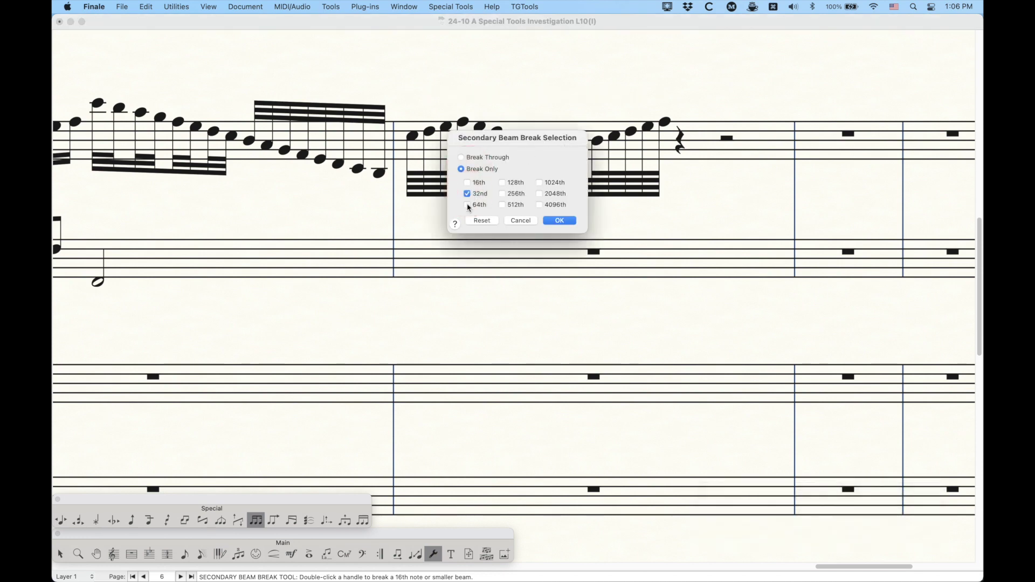
{"action": "left_click", "coordinate": [468, 204]}
{"action": "left_click", "coordinate": [561, 220]}
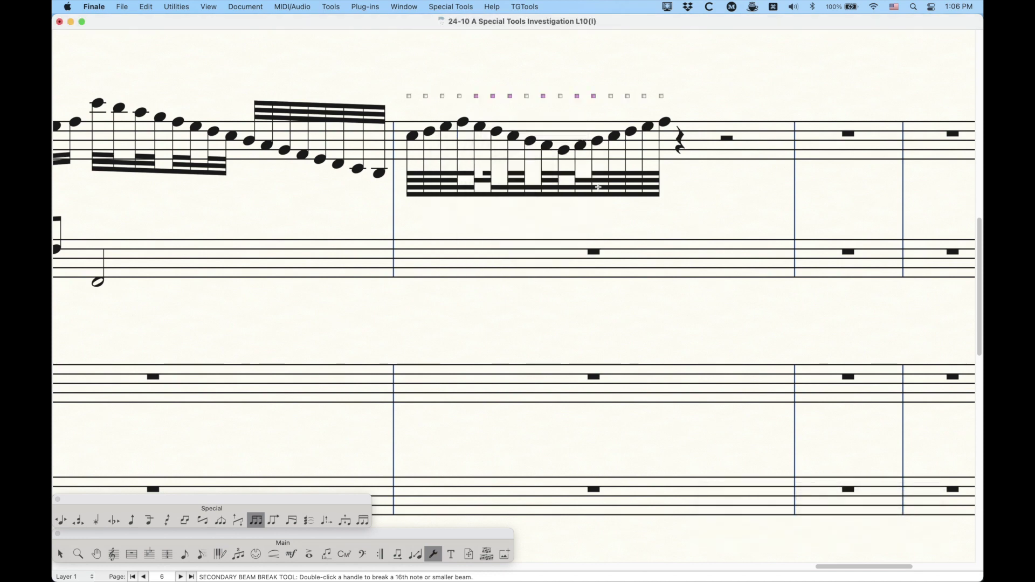
- At a note near the run's end, clear all other levels so only the 32nd beam breaks
{"action": "left_click", "coordinate": [628, 96]}
{"action": "key", "text": "Return"}
{"action": "left_click", "coordinate": [467, 182]}
{"action": "left_click", "coordinate": [462, 169]}
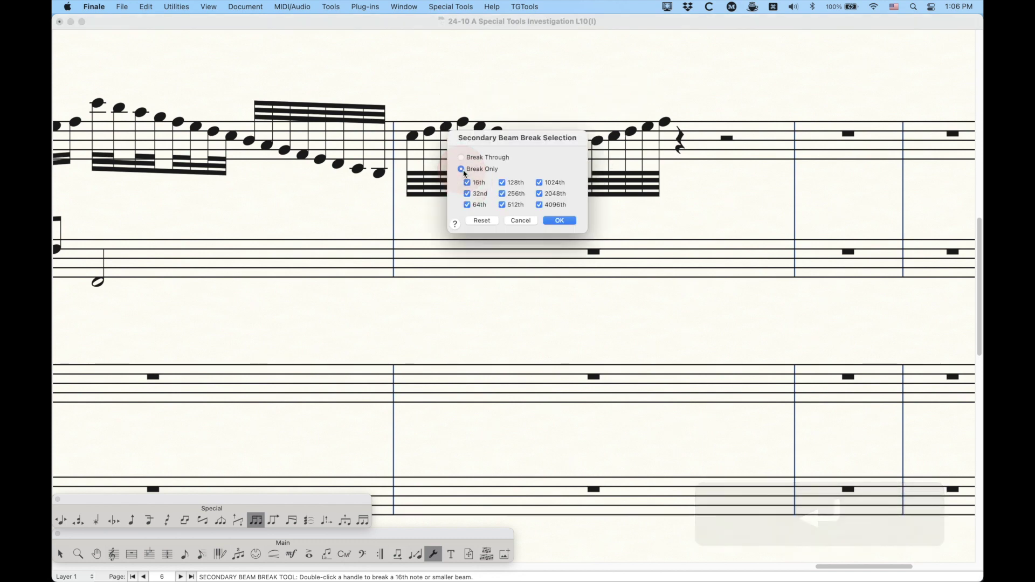
{"action": "left_click", "coordinate": [467, 183]}
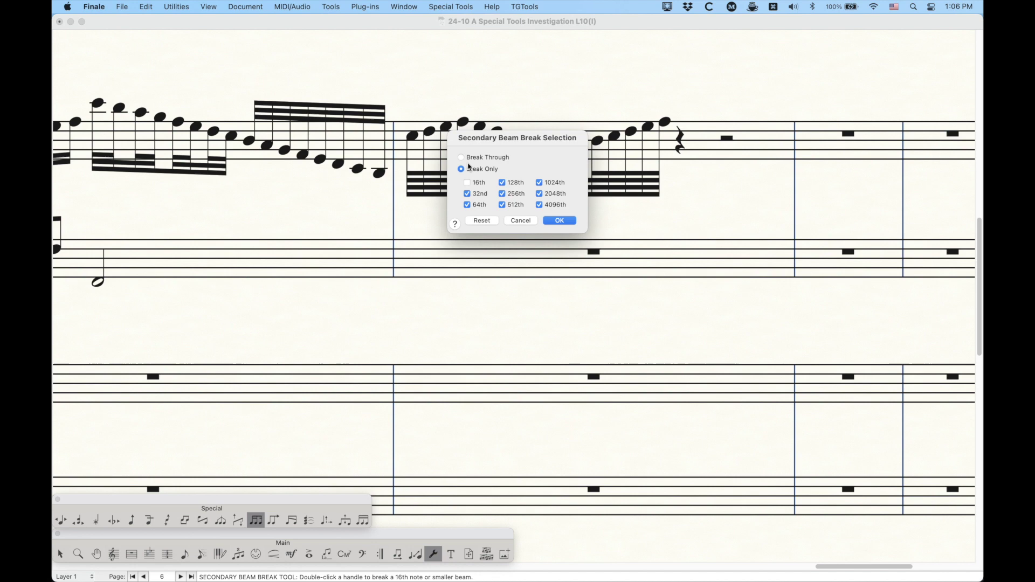
{"action": "left_click", "coordinate": [467, 194]}
{"action": "left_click", "coordinate": [467, 205]}
{"action": "left_click", "coordinate": [502, 183]}
{"action": "left_click", "coordinate": [502, 194]}
{"action": "left_click", "coordinate": [502, 205]}
{"action": "left_click", "coordinate": [539, 194]}
{"action": "left_click", "coordinate": [540, 205]}
{"action": "left_click", "coordinate": [539, 183]}
{"action": "left_click", "coordinate": [467, 194]}
{"action": "left_click", "coordinate": [560, 220]}
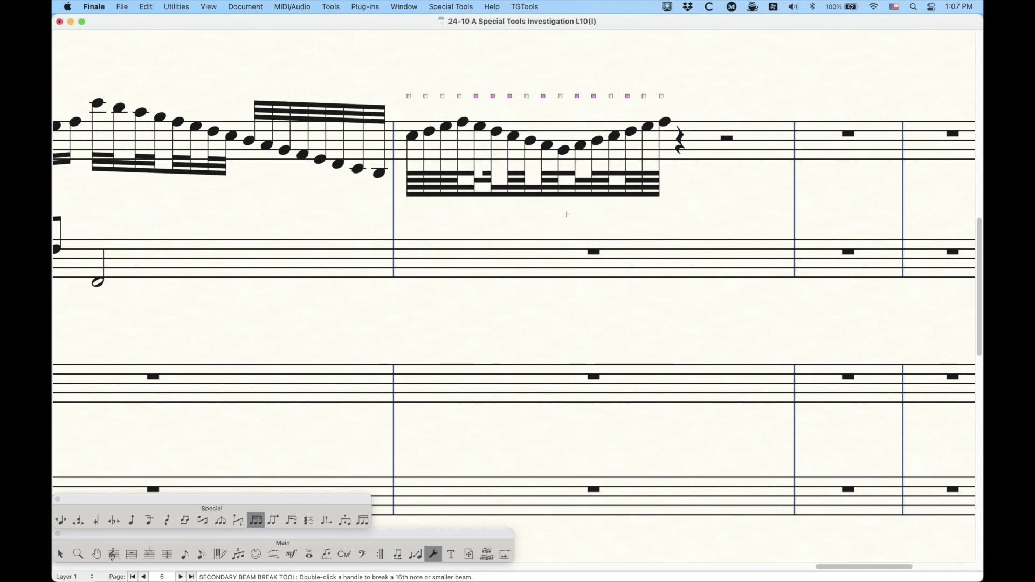
- Break the 16th and 64th beams at one more note in the run
{"action": "left_click", "coordinate": [443, 97]}
{"action": "key", "text": "Return"}
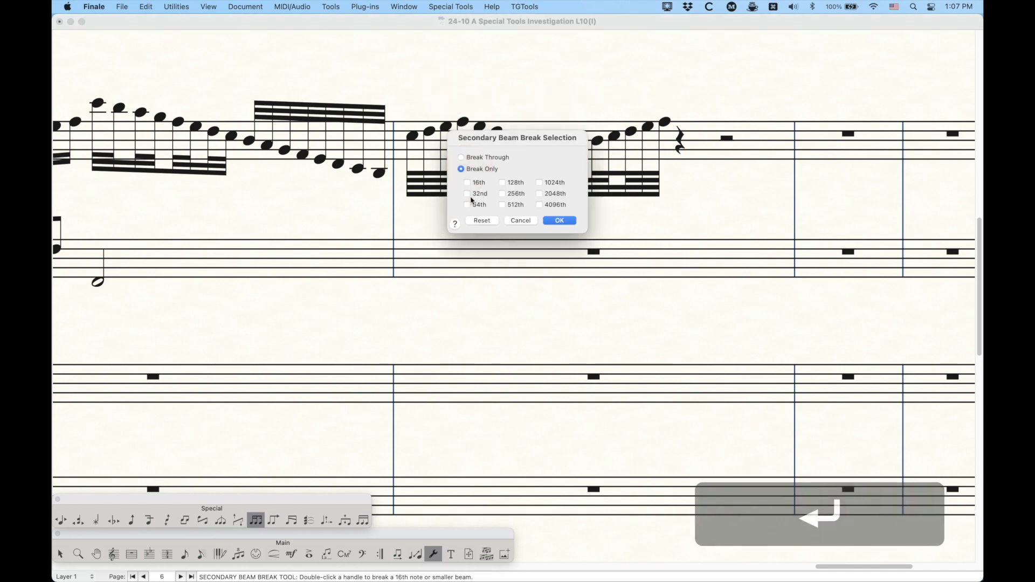
{"action": "left_click", "coordinate": [473, 183]}
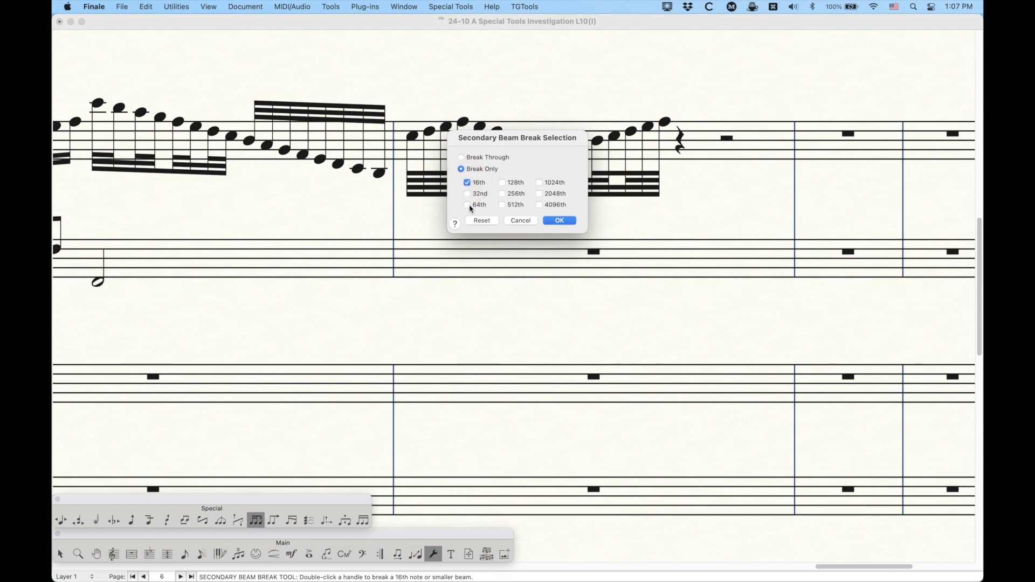
{"action": "left_click", "coordinate": [470, 206]}
{"action": "left_click", "coordinate": [559, 221]}
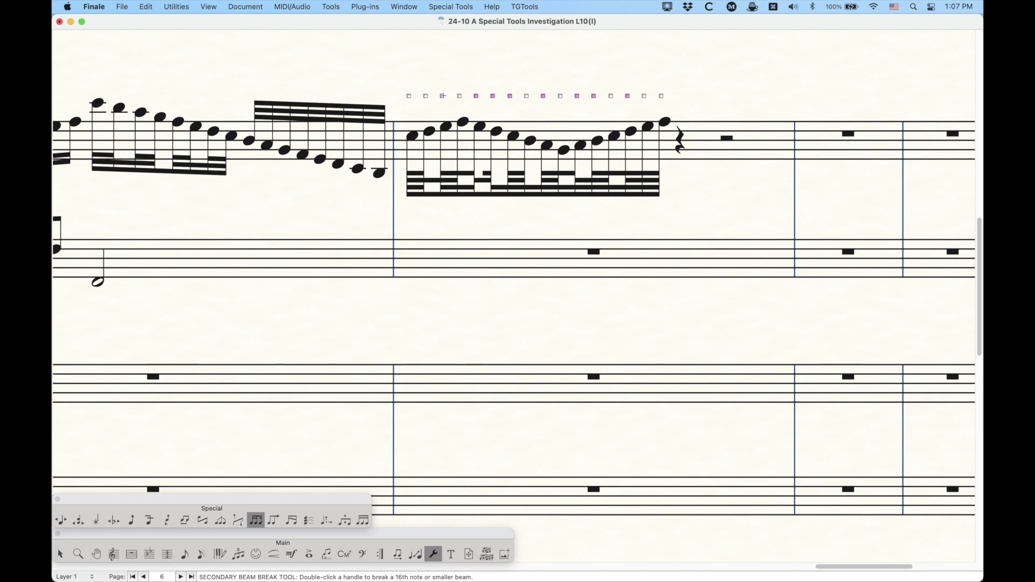
- Reset the third break handle's options to a full break-through
{"action": "left_click", "coordinate": [449, 78]}
{"action": "left_click", "coordinate": [442, 96]}
{"action": "key", "text": "Return"}
{"action": "left_click", "coordinate": [486, 221]}
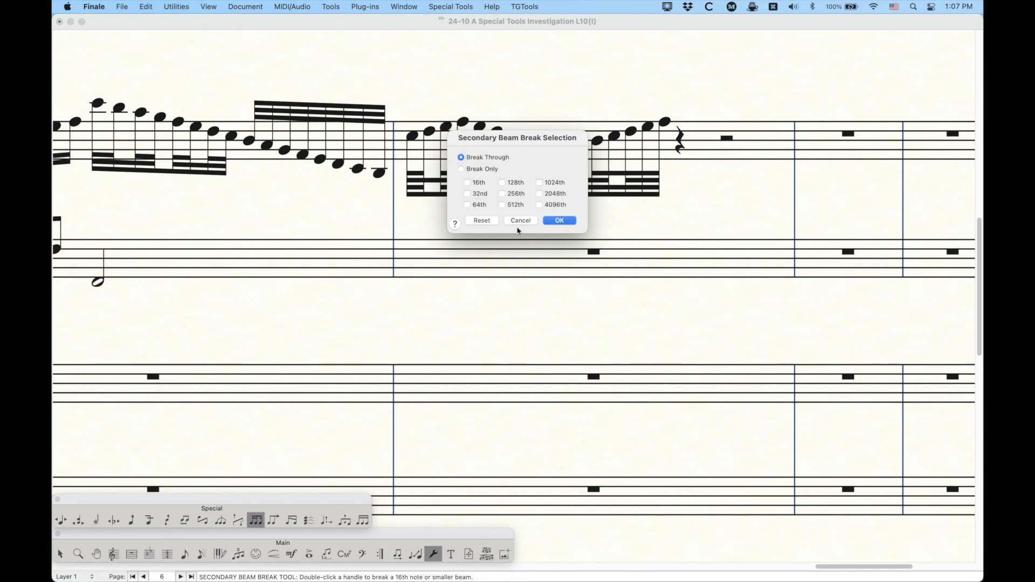
{"action": "left_click", "coordinate": [566, 222]}
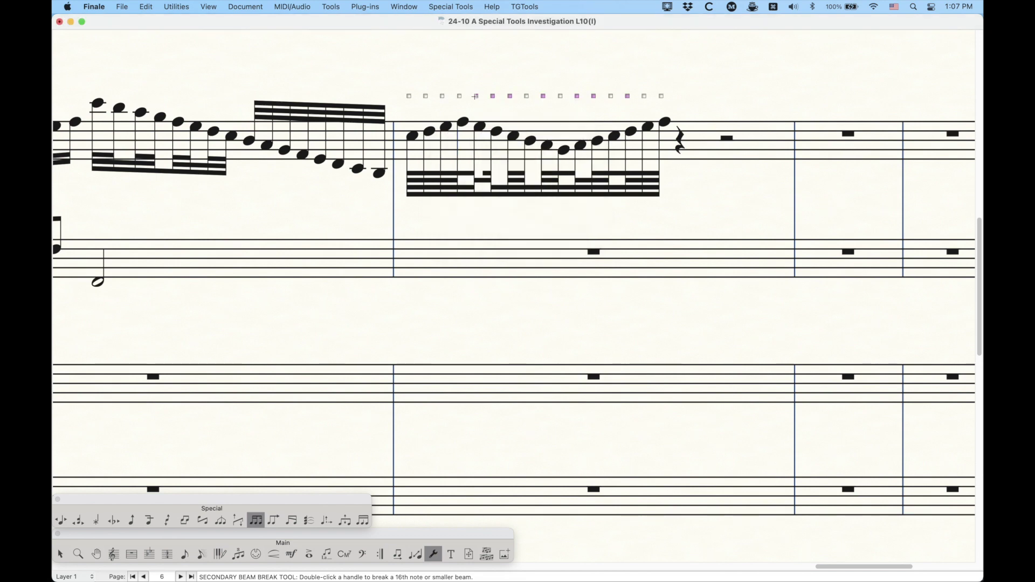
- Delete the breaks at the third and next handles, and set another handle to break through
{"action": "key", "text": "BackSpace"}
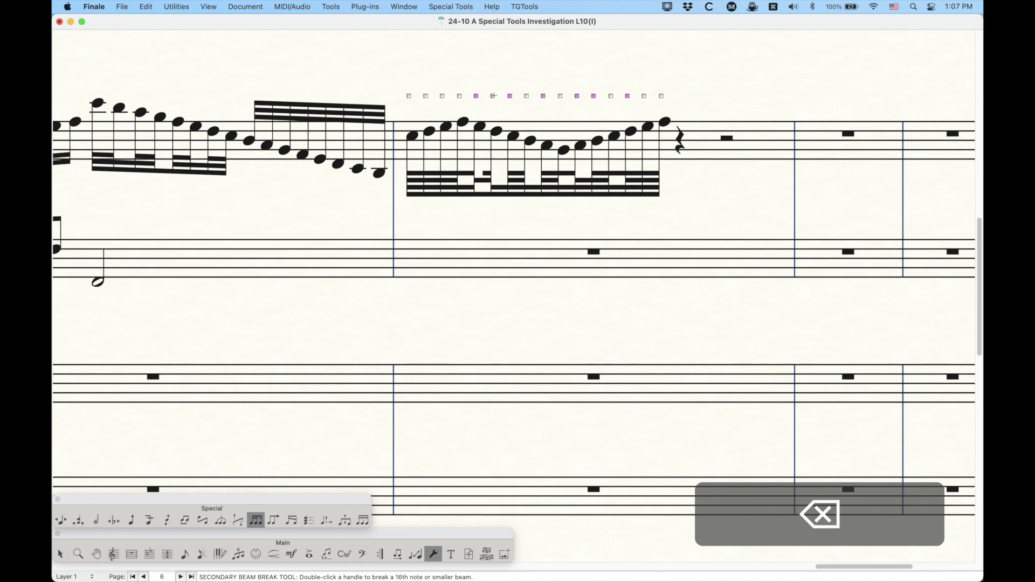
{"action": "left_click", "coordinate": [493, 96]}
{"action": "key", "text": "BackSpace"}
{"action": "left_click", "coordinate": [475, 96]}
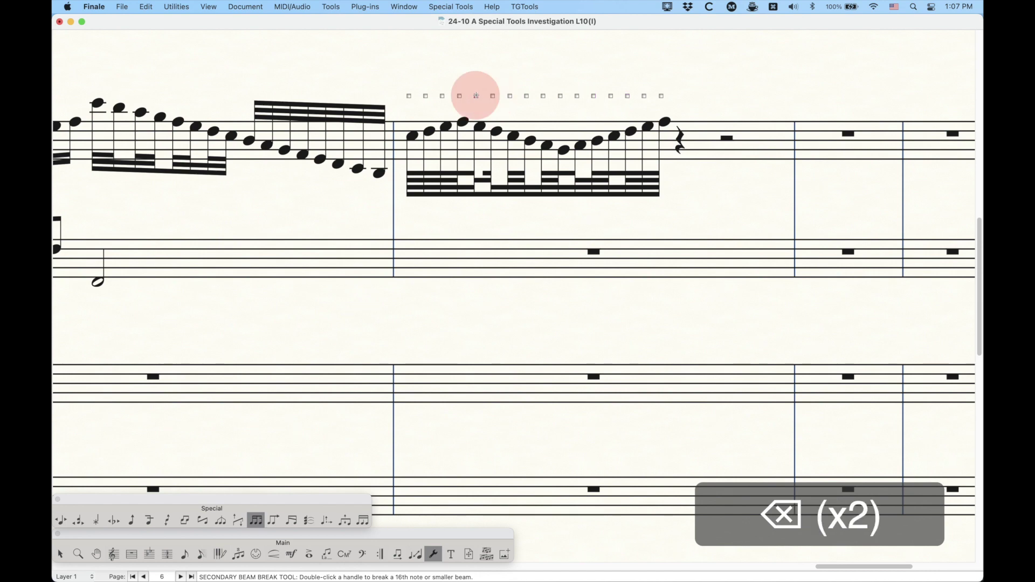
{"action": "key", "text": "Return"}
{"action": "left_click", "coordinate": [462, 157]}
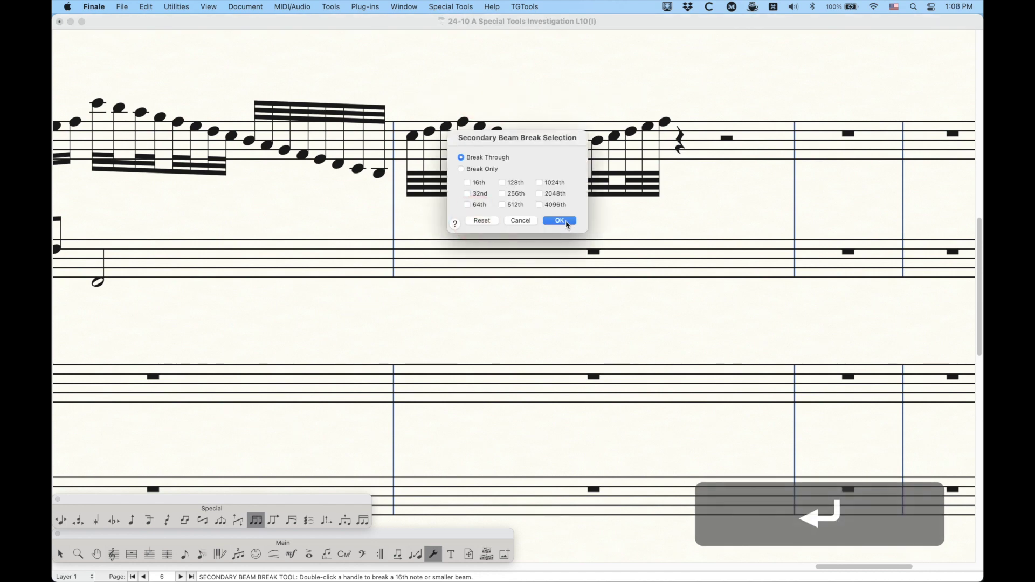
{"action": "left_click", "coordinate": [567, 222]}
- Clear the break options at two later handles so the secondary beams redraw
{"action": "key", "text": "Return"}
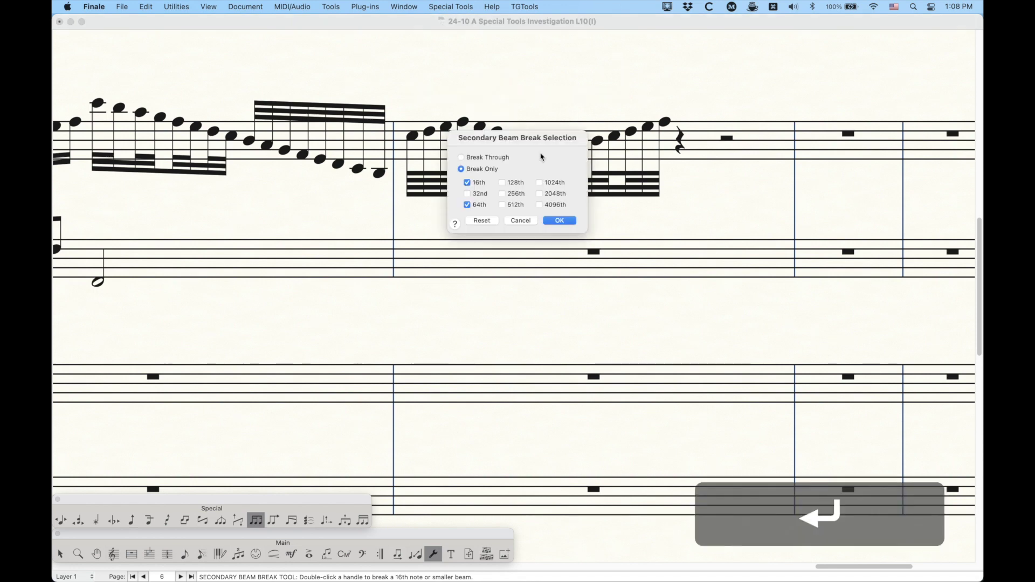
{"action": "left_click", "coordinate": [486, 219]}
{"action": "left_click", "coordinate": [564, 220]}
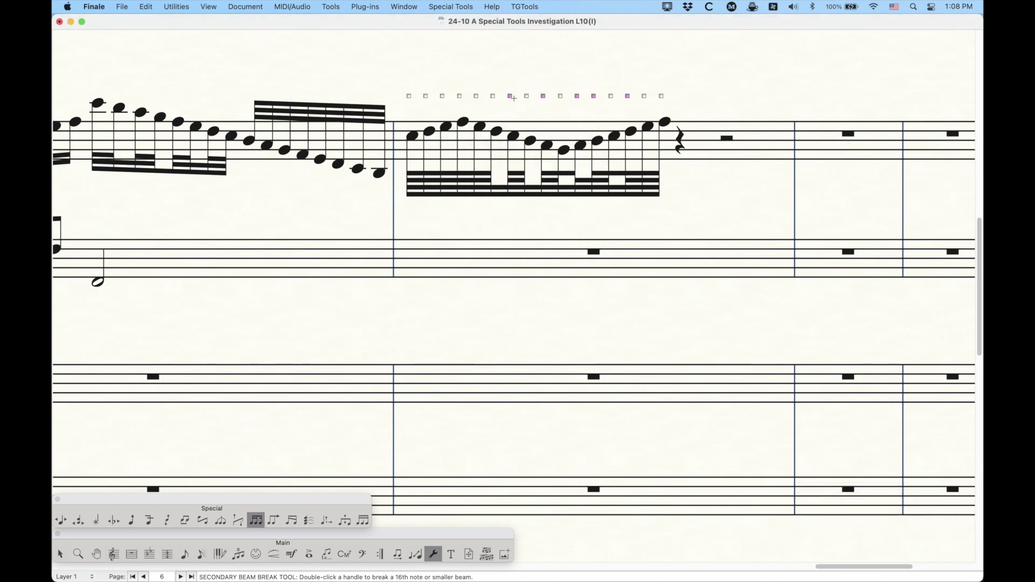
{"action": "left_click", "coordinate": [511, 96]}
{"action": "key", "text": "Return"}
{"action": "left_click", "coordinate": [485, 221]}
{"action": "left_click", "coordinate": [558, 220]}
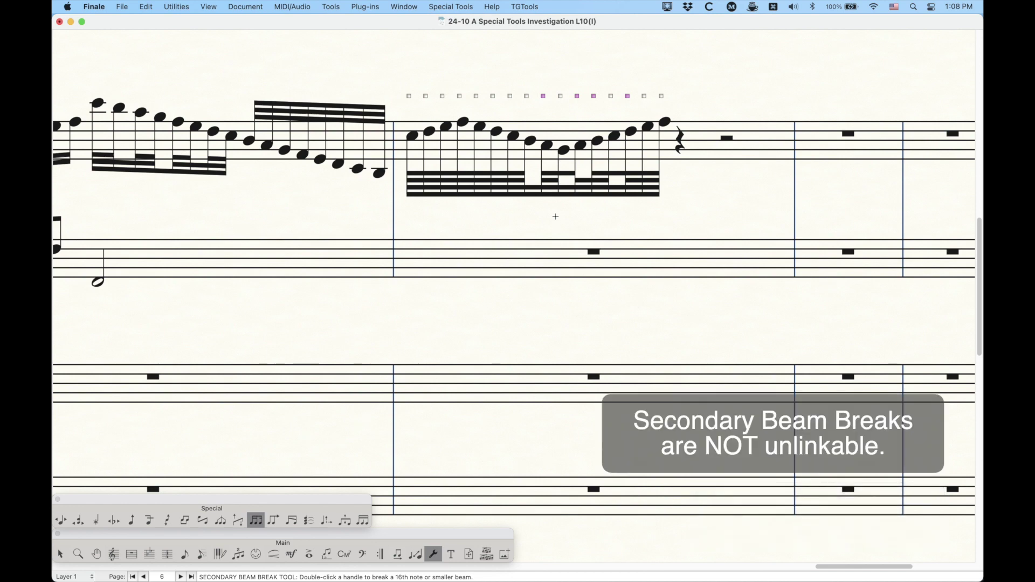
{"action": "left_click", "coordinate": [363, 6]}
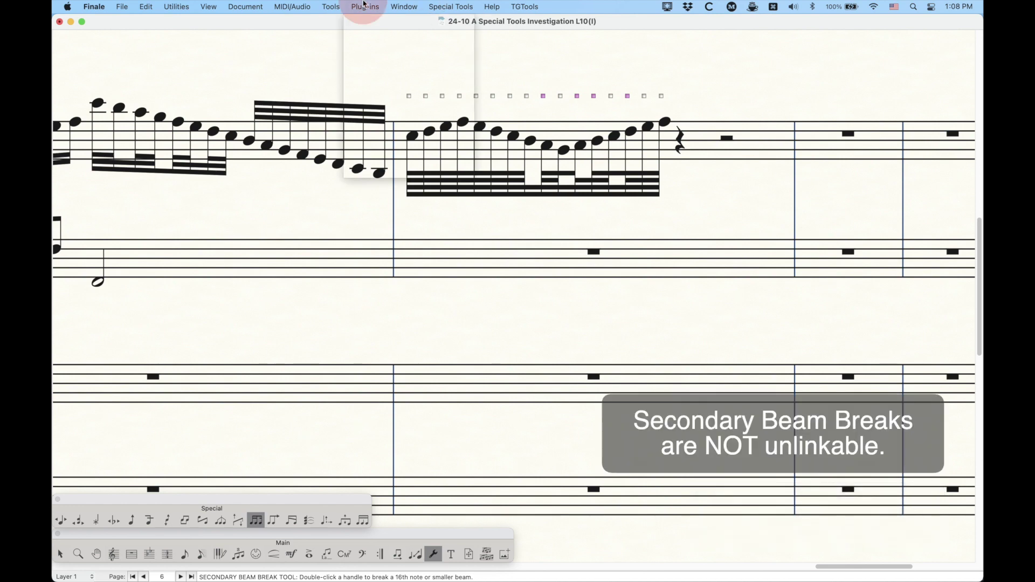
{"action": "mouse_move", "coordinate": [498, 5]}
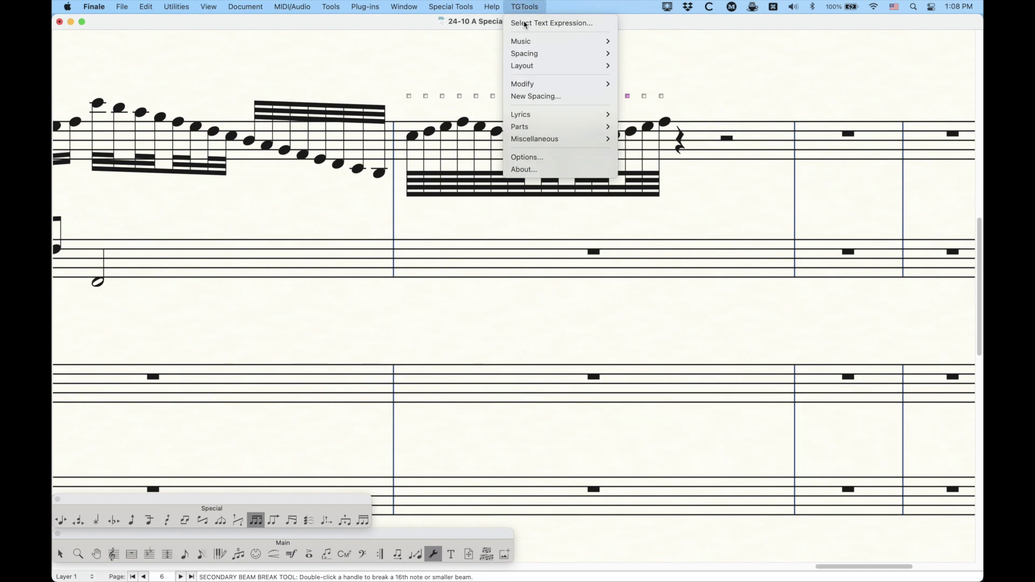
{"action": "mouse_move", "coordinate": [526, 42]}
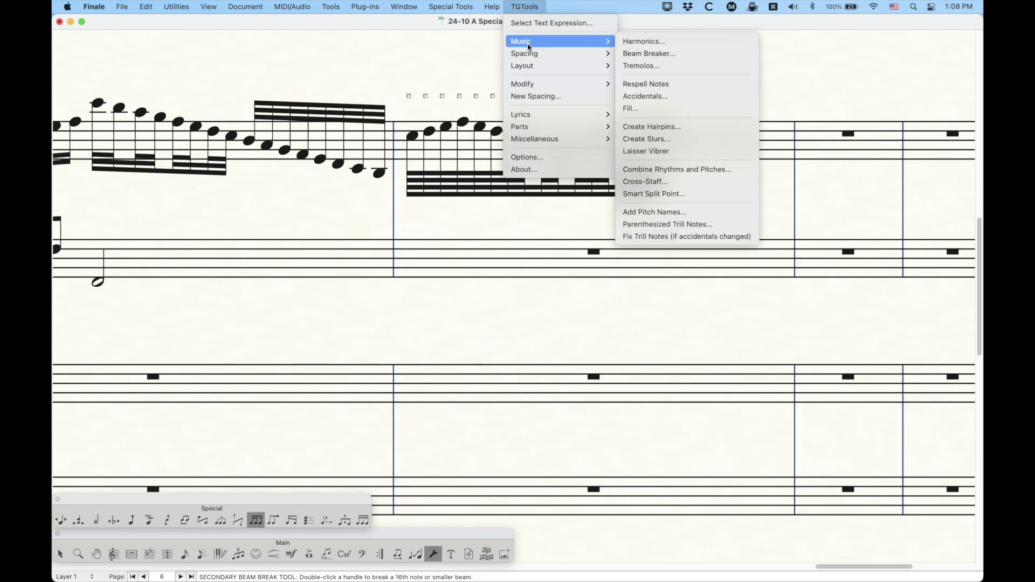
{"action": "left_click", "coordinate": [665, 54]}
{"action": "left_click_drag", "start_coordinate": [543, 89], "coordinate": [516, 107]}
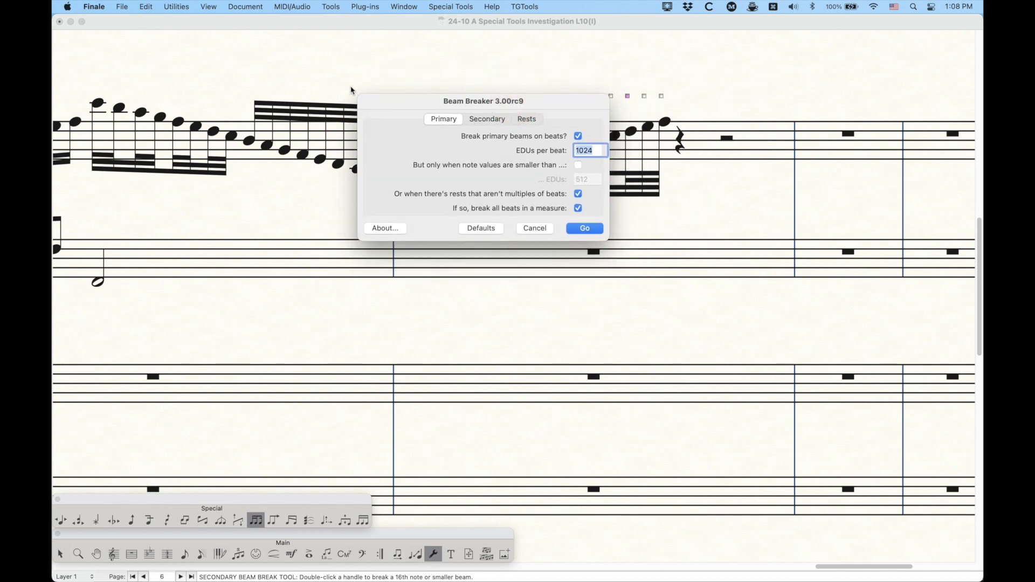
{"action": "left_click", "coordinate": [487, 119]}
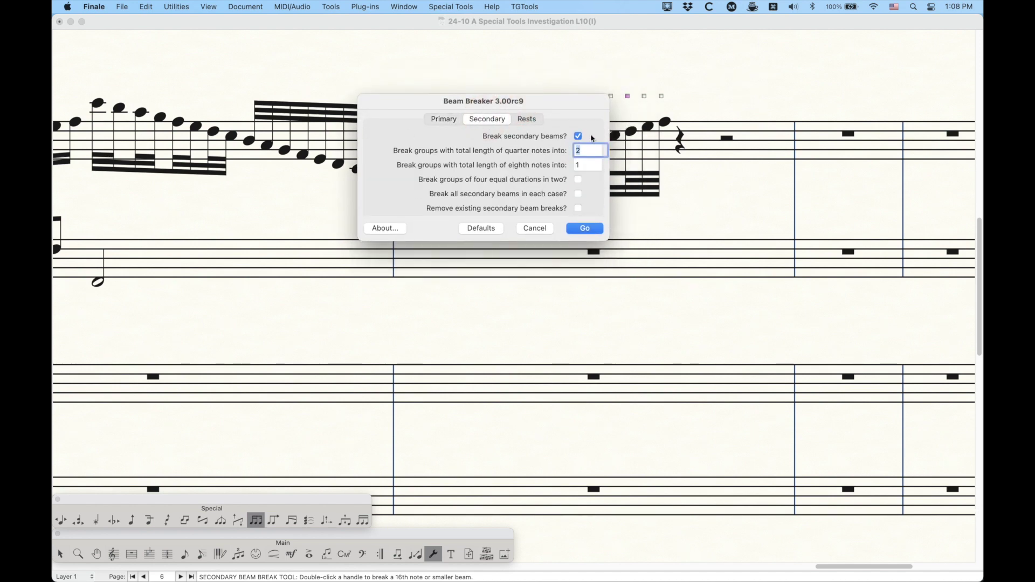
{"action": "left_click", "coordinate": [443, 119]}
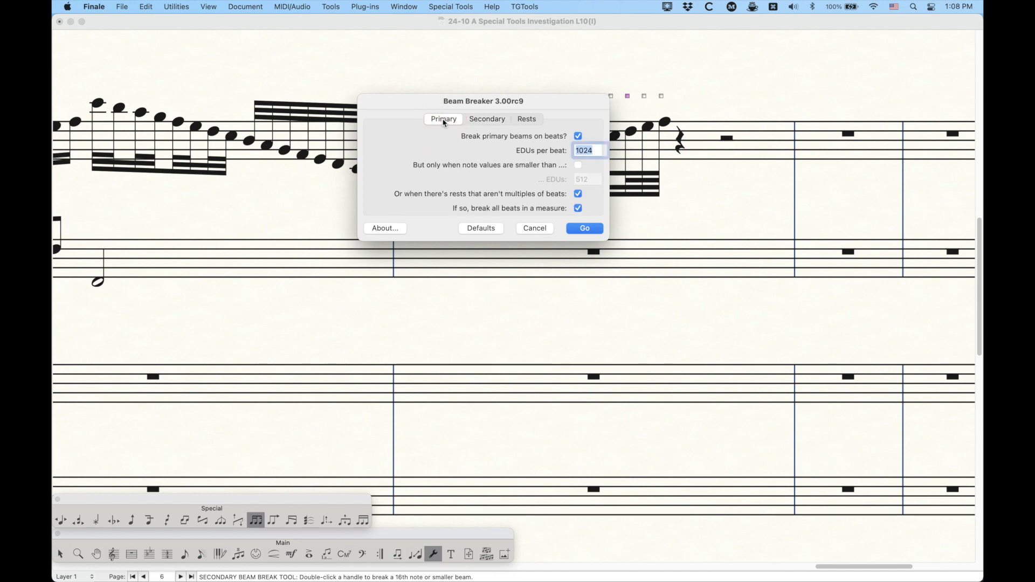
{"action": "left_click", "coordinate": [527, 119]}
{"action": "left_click", "coordinate": [485, 119]}
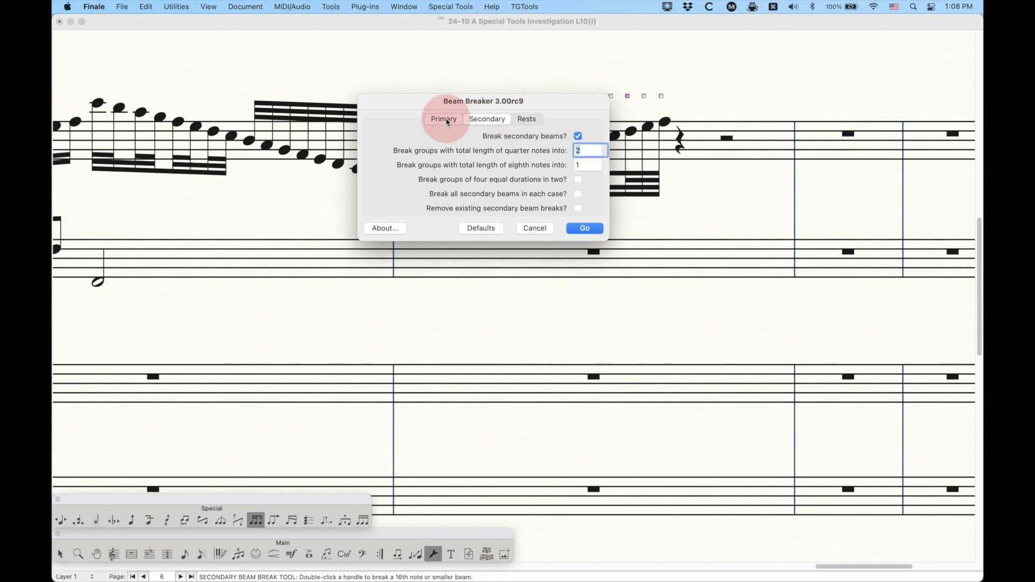
{"action": "left_click", "coordinate": [444, 119]}
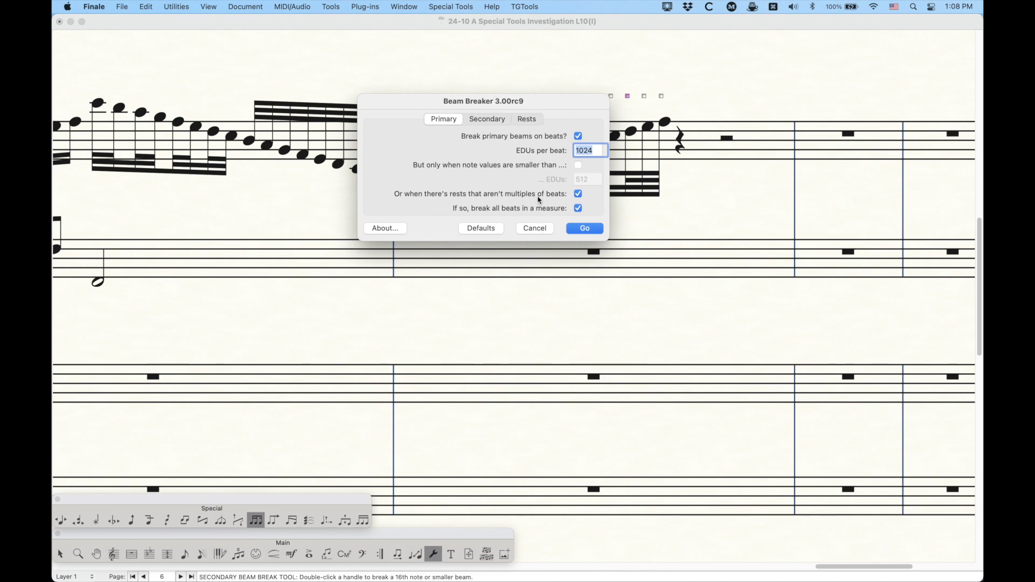
{"action": "left_click", "coordinate": [501, 123]}
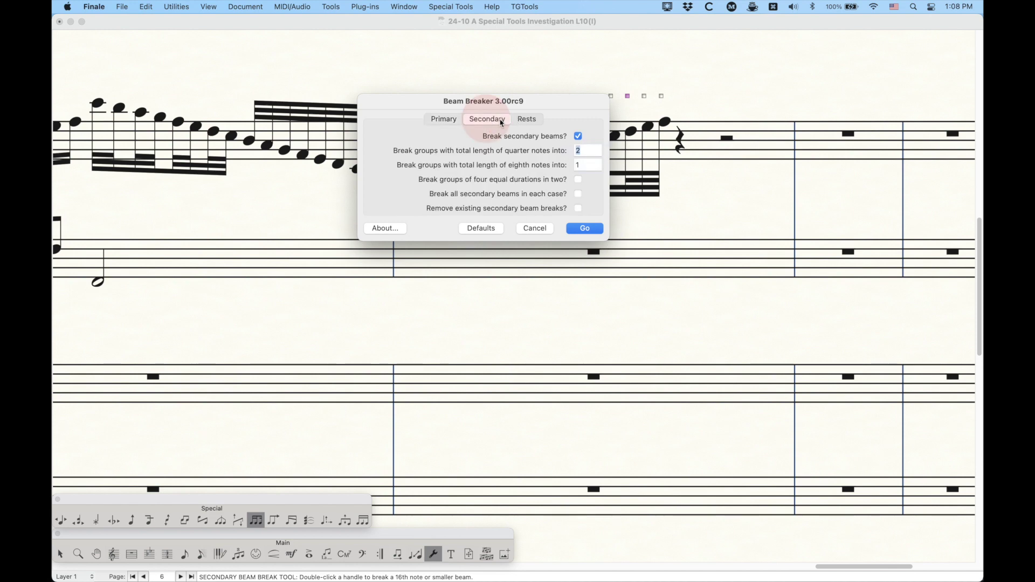
{"action": "left_click", "coordinate": [444, 119]}
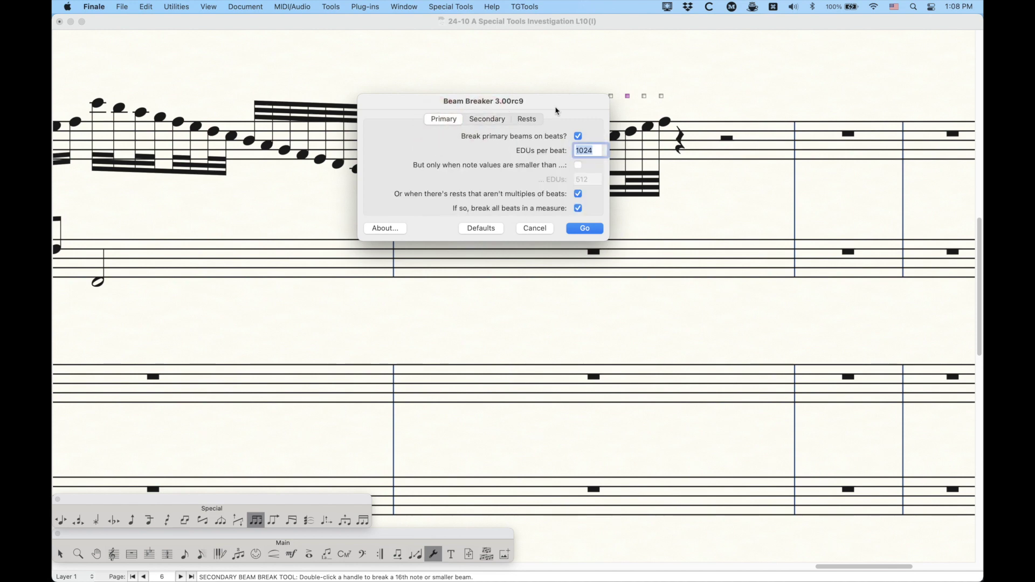
{"action": "left_click", "coordinate": [535, 228]}
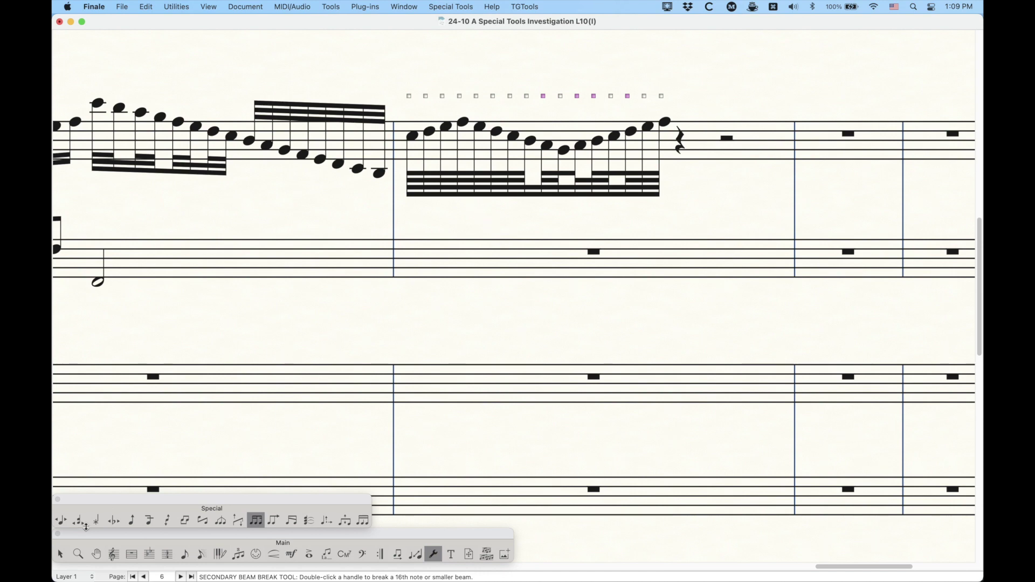
- Return to the Selection tool and zoom the score view out
{"action": "left_click", "coordinate": [61, 554]}
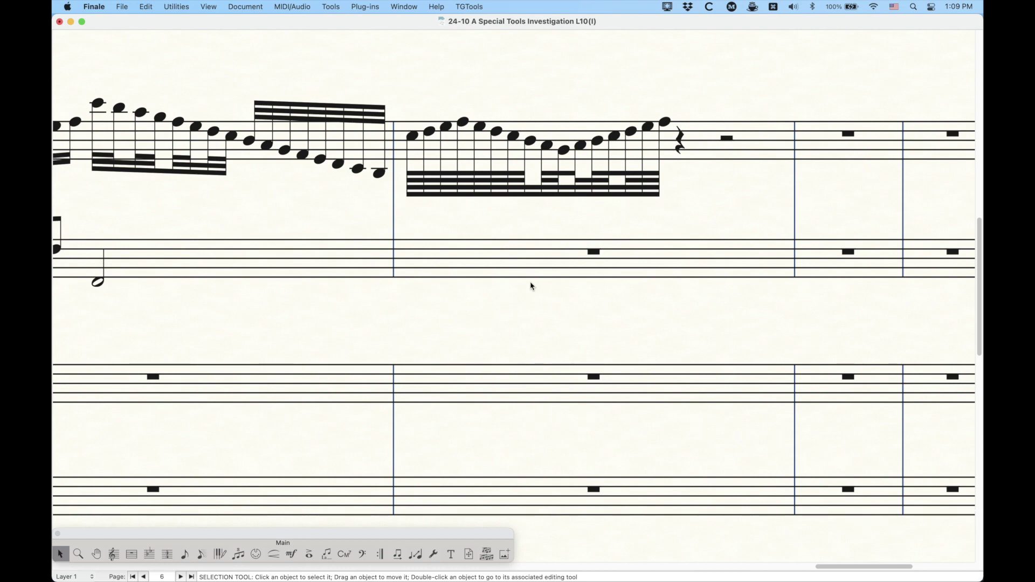
{"action": "key", "text": "super+equal"}
{"action": "key", "text": "super+minus"}
{"action": "key", "text": "super+minus"}
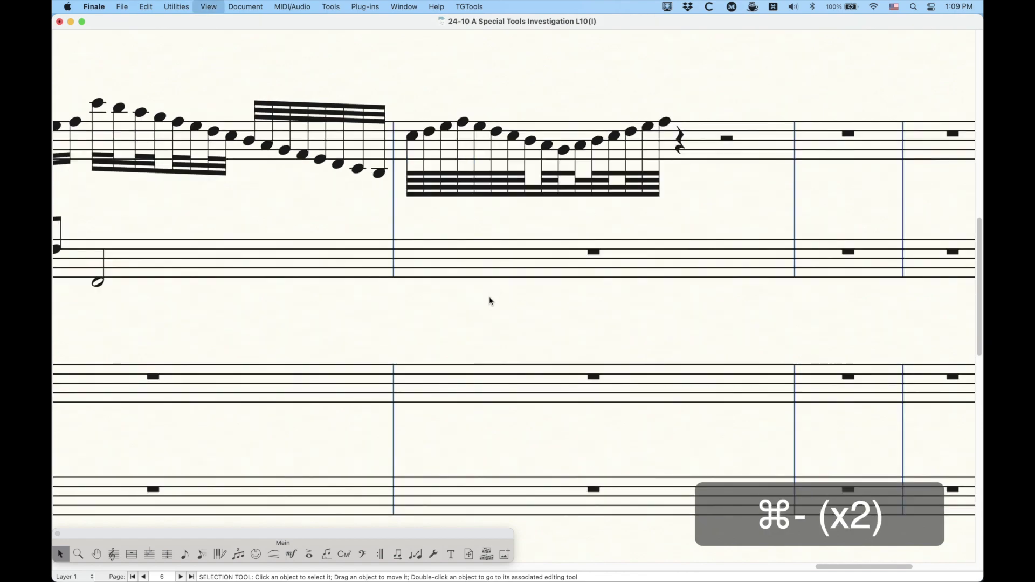